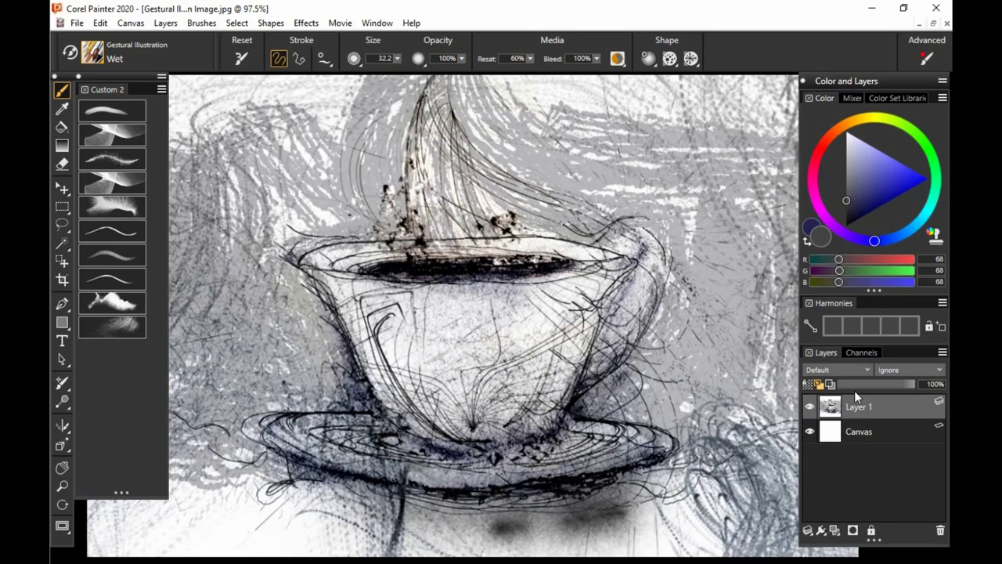
Choose the Alchemy brush, hide Layer 1 and make the Canvas active, undoing the trial stroke.
click(106, 112)
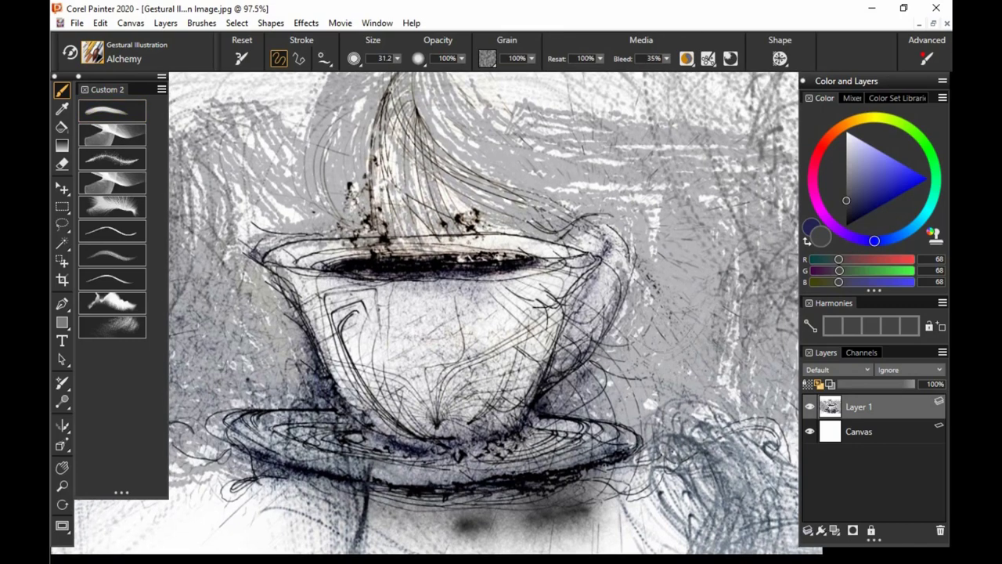
drag(694, 281, 721, 337)
click(811, 407)
click(846, 443)
mouse_move(576, 395)
mouse_down()
mouse_move(615, 365)
mouse_move(611, 235)
mouse_move(749, 194)
mouse_up()
key(ctrl+z)
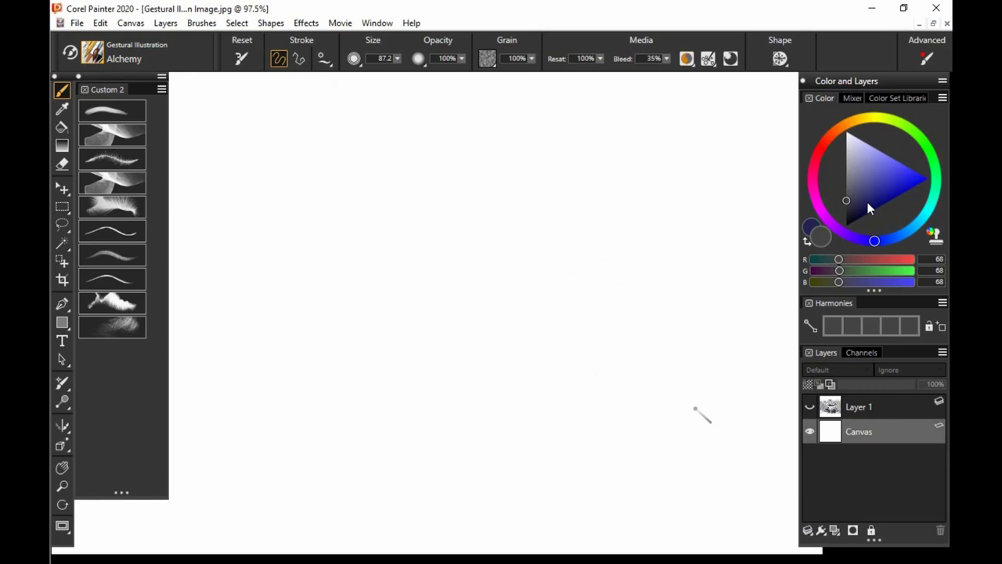
Set the paint colour to black, try a few long curved strokes on the Canvas and undo them.
click(847, 227)
mouse_move(623, 435)
mouse_down()
mouse_move(667, 303)
mouse_move(555, 217)
mouse_move(586, 123)
mouse_up()
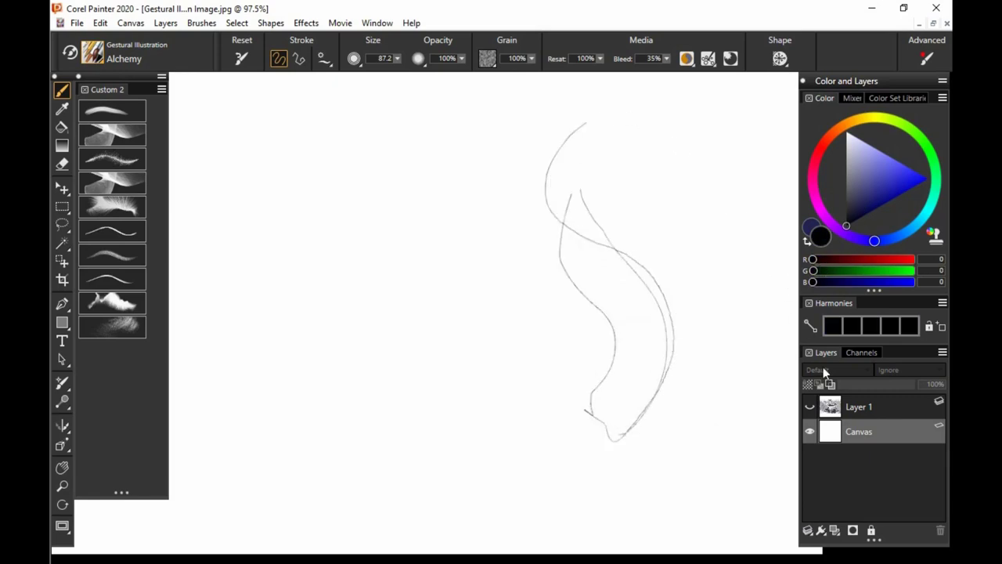
key(ctrl+z)
click(821, 413)
click(832, 430)
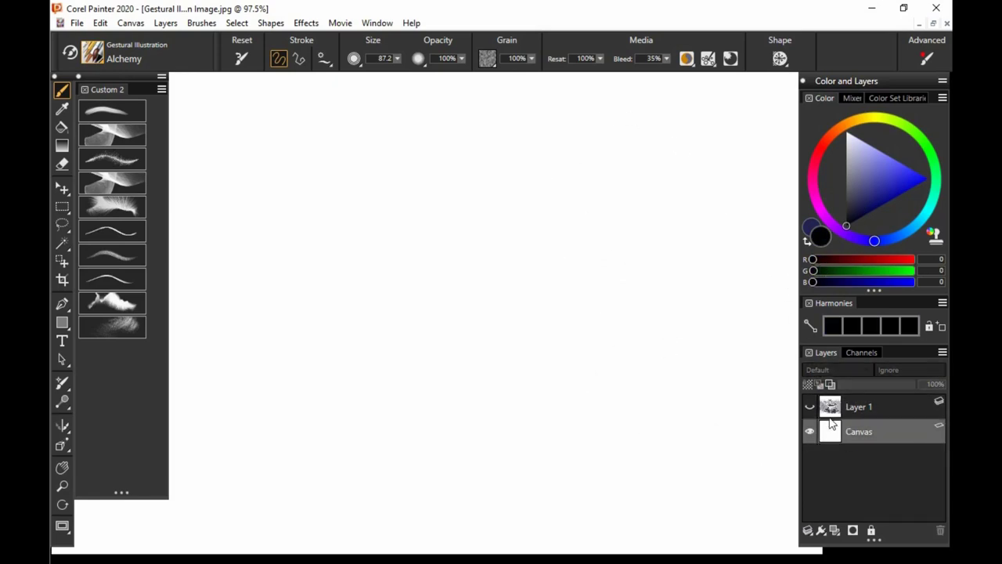
Sketch long flowing S-curves with the Alchemy brush on the Canvas, adding overlapping loops and scribbles along the inner curve.
mouse_move(587, 387)
mouse_down()
mouse_move(667, 339)
mouse_move(539, 248)
mouse_move(537, 133)
mouse_up()
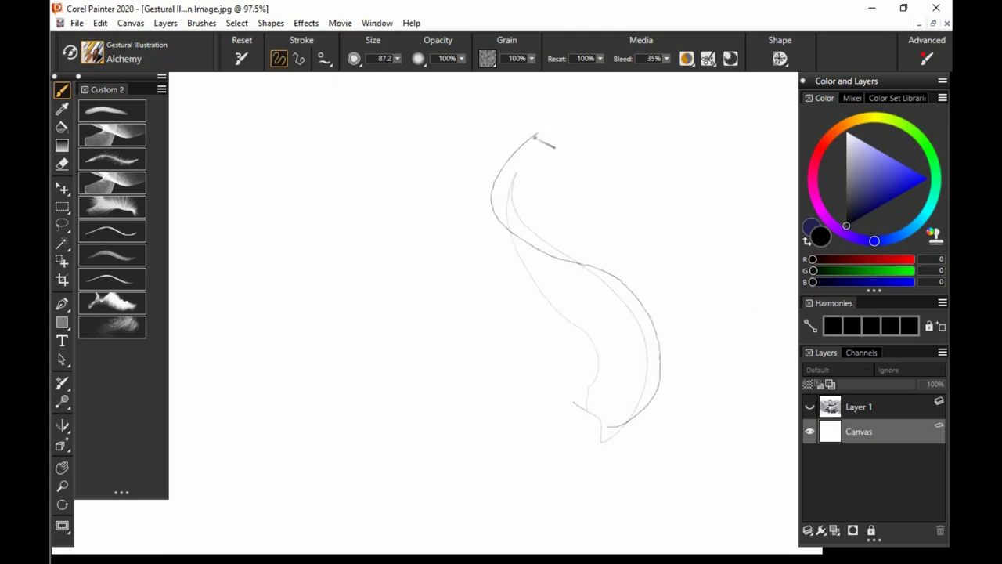
mouse_move(504, 112)
mouse_down()
mouse_move(590, 133)
mouse_move(521, 172)
mouse_move(553, 225)
mouse_move(725, 291)
mouse_move(717, 383)
mouse_move(571, 411)
mouse_move(348, 487)
mouse_up()
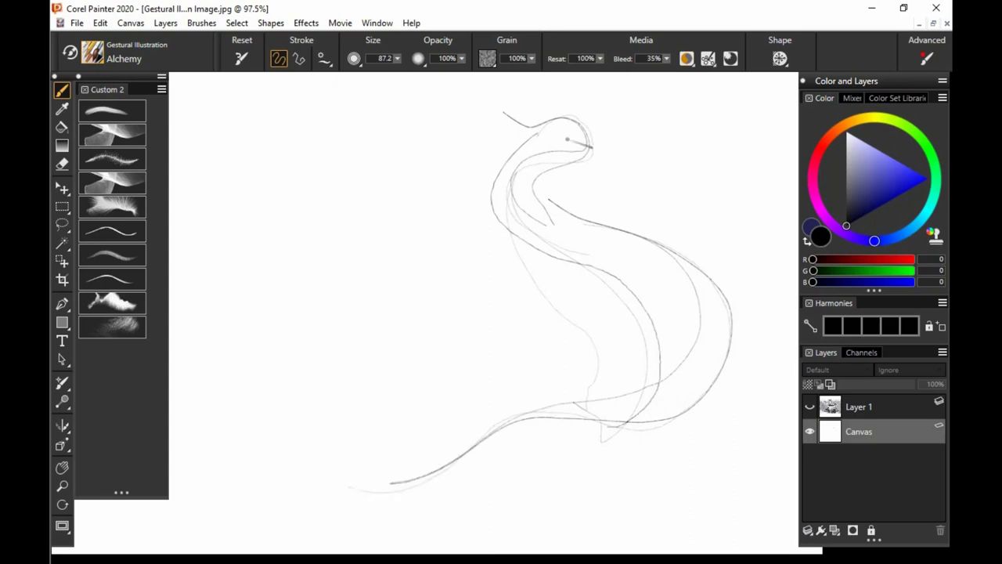
mouse_move(486, 194)
mouse_down()
mouse_move(539, 188)
mouse_move(553, 227)
mouse_up()
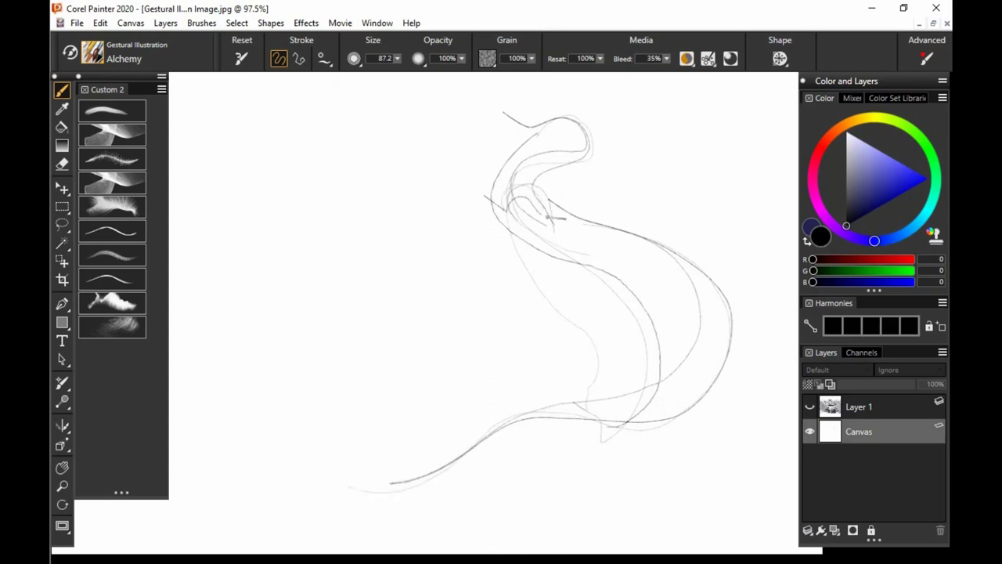
mouse_move(479, 184)
mouse_down()
mouse_move(568, 252)
mouse_move(534, 222)
mouse_move(617, 222)
mouse_up()
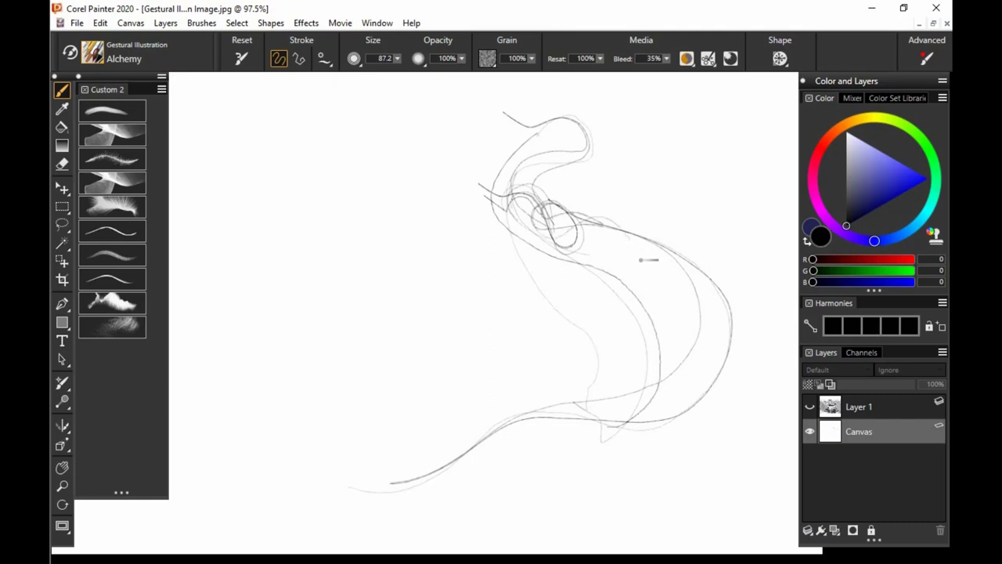
mouse_move(549, 193)
mouse_down()
mouse_move(609, 253)
mouse_move(523, 215)
mouse_move(541, 268)
mouse_move(573, 285)
mouse_move(622, 264)
mouse_move(568, 288)
mouse_move(627, 306)
mouse_move(631, 343)
mouse_move(586, 348)
mouse_move(576, 325)
mouse_move(621, 348)
mouse_move(582, 362)
mouse_move(619, 355)
mouse_move(614, 373)
mouse_up()
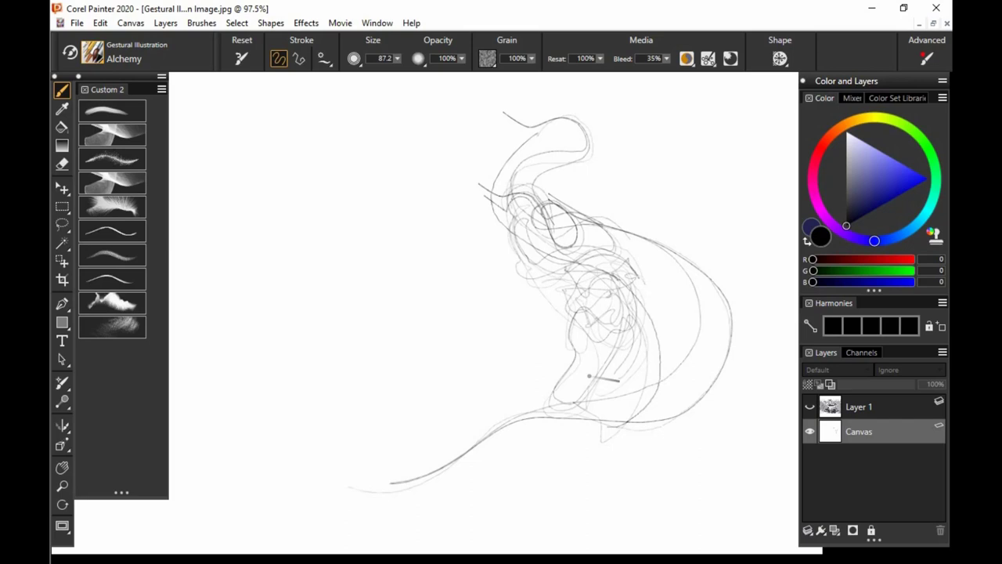
Smear the lower and upper ends of the sketched curves into pale grey tones with the Blend brush.
click(114, 136)
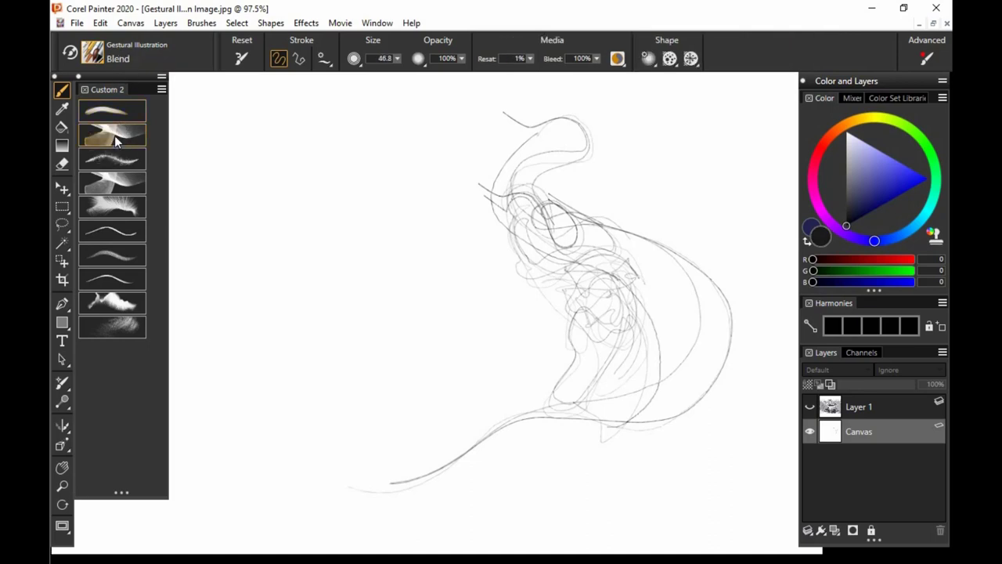
mouse_move(636, 338)
mouse_down()
mouse_move(599, 392)
mouse_move(474, 450)
mouse_up()
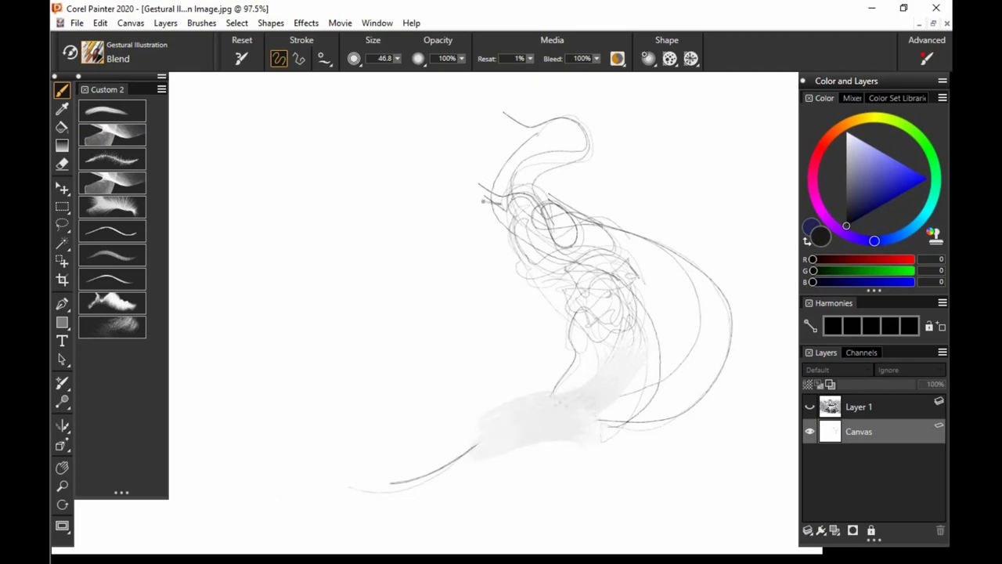
mouse_move(521, 123)
mouse_down()
mouse_move(496, 105)
mouse_move(406, 184)
mouse_up()
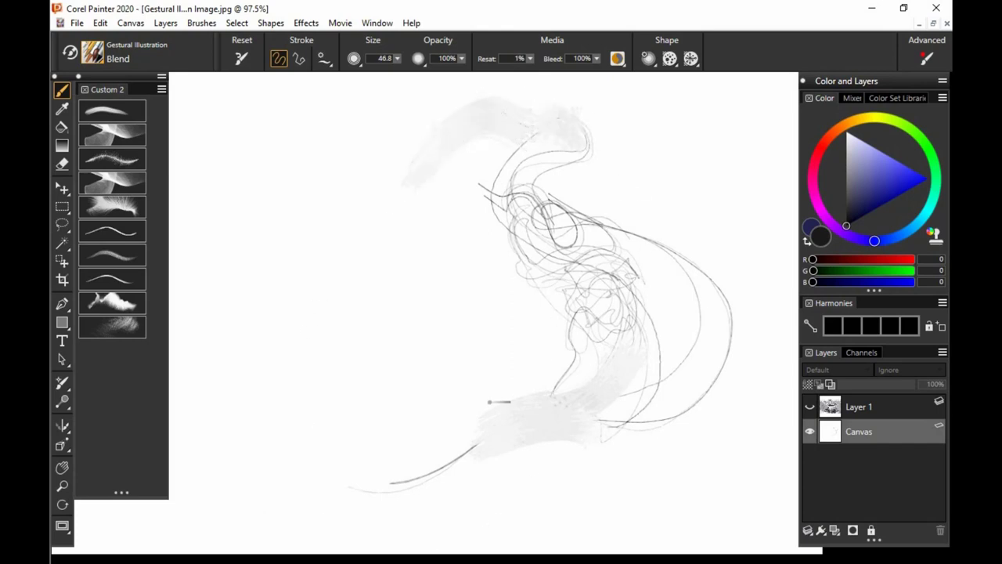
drag(567, 163, 513, 208)
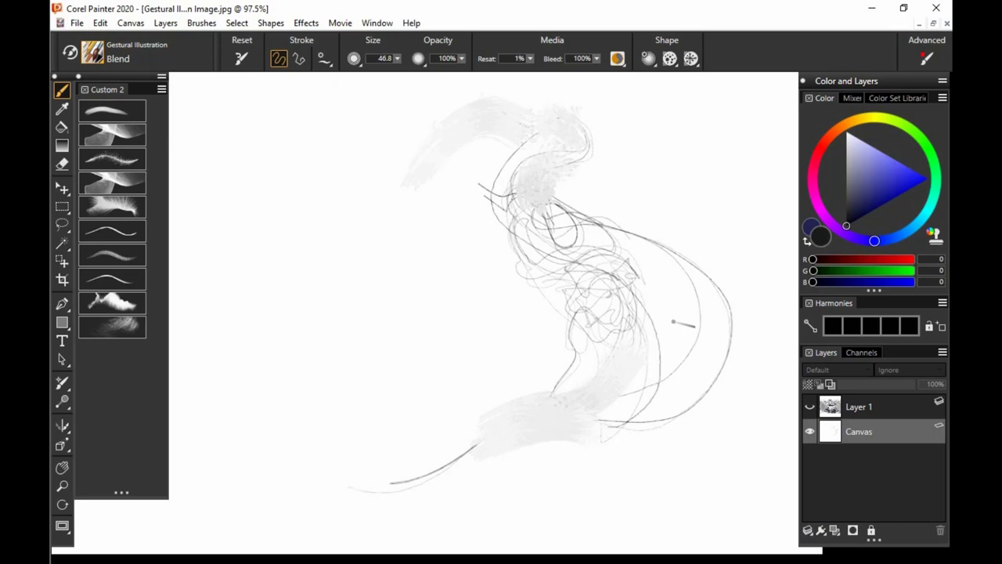
Paint a scattered diagonal stroke with the Charcoal brush, reduce the brush size to 66.5 and undo the thin second stroke.
click(127, 164)
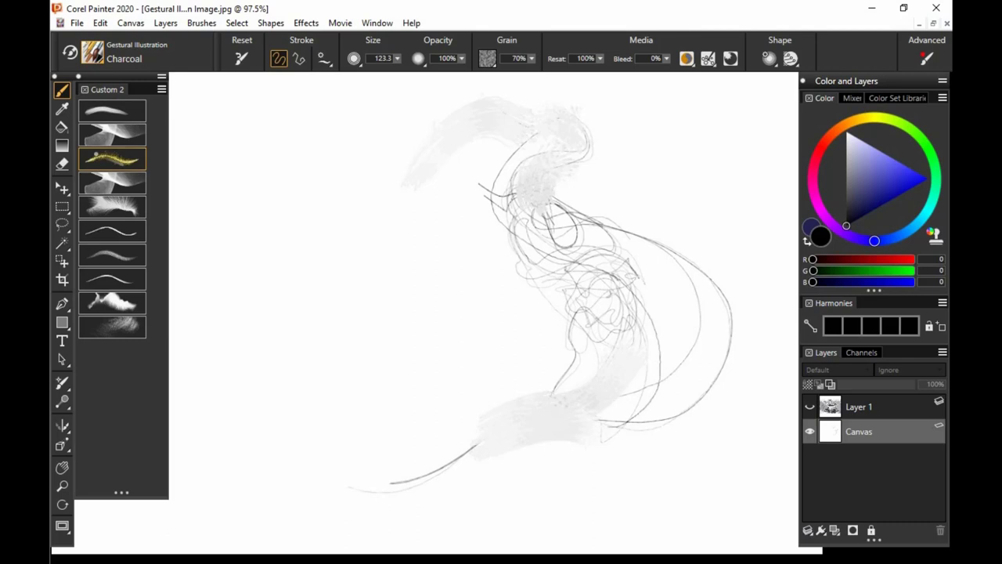
mouse_move(253, 160)
mouse_down()
mouse_move(391, 369)
mouse_move(452, 427)
mouse_up()
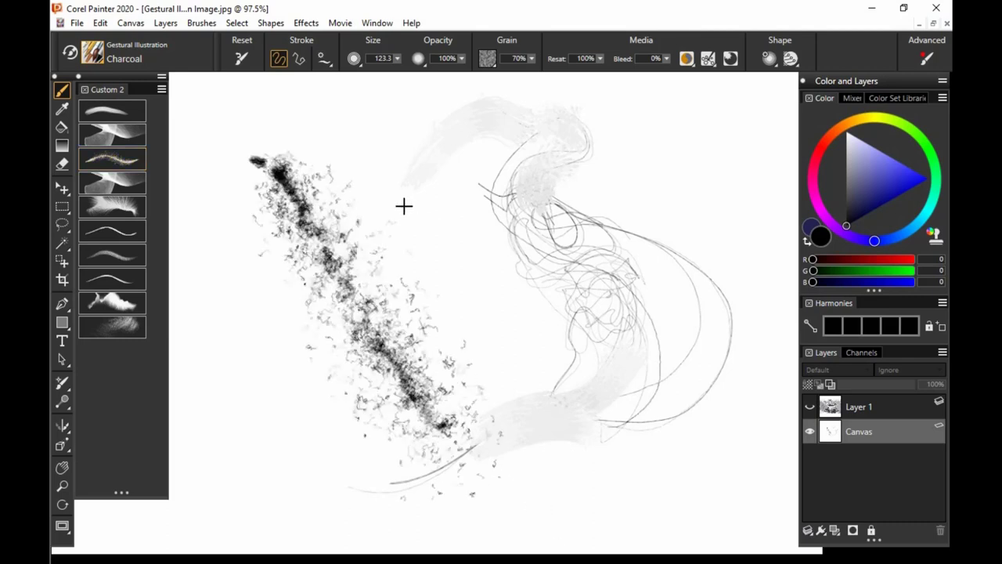
drag(402, 206, 505, 391)
drag(445, 231, 483, 234)
mouse_move(460, 191)
mouse_down()
mouse_move(532, 422)
mouse_move(473, 255)
mouse_up()
key(ctrl+z)
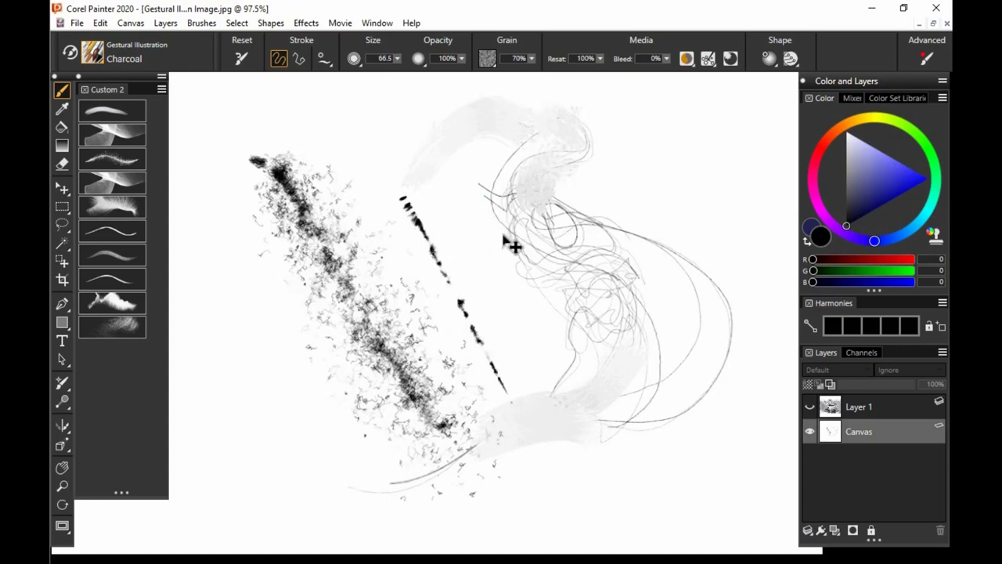
key(ctrl+z)
Paint a dark arch with two leg-like strokes over the scattered diagonal using the Charcoal brush, darkening its lower parts.
mouse_move(358, 219)
mouse_down()
mouse_move(430, 232)
mouse_move(443, 206)
mouse_move(391, 333)
mouse_up()
mouse_move(355, 202)
mouse_down()
mouse_move(351, 249)
mouse_move(364, 243)
mouse_move(297, 387)
mouse_up()
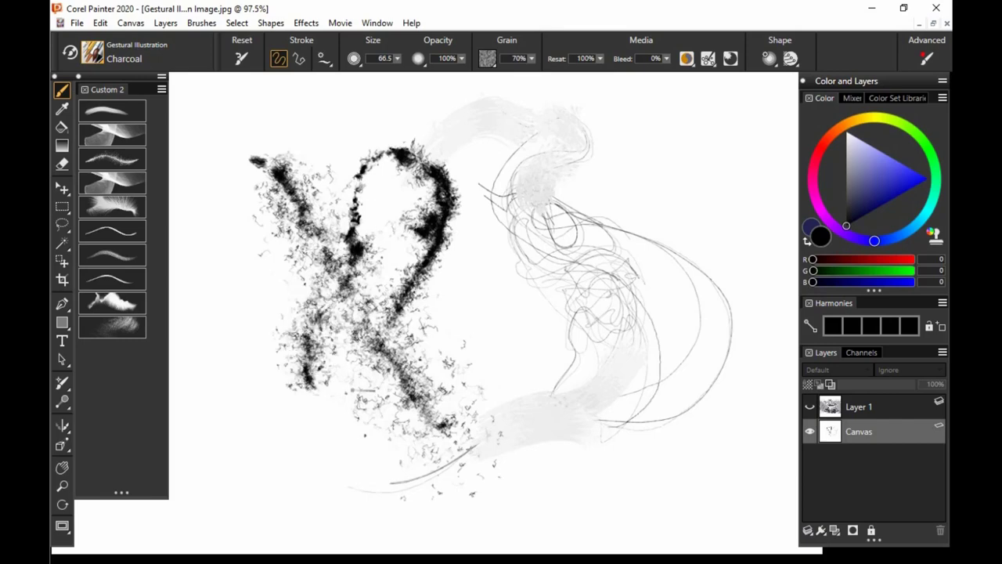
mouse_move(426, 274)
mouse_down()
mouse_move(480, 337)
mouse_move(493, 372)
mouse_move(435, 255)
mouse_up()
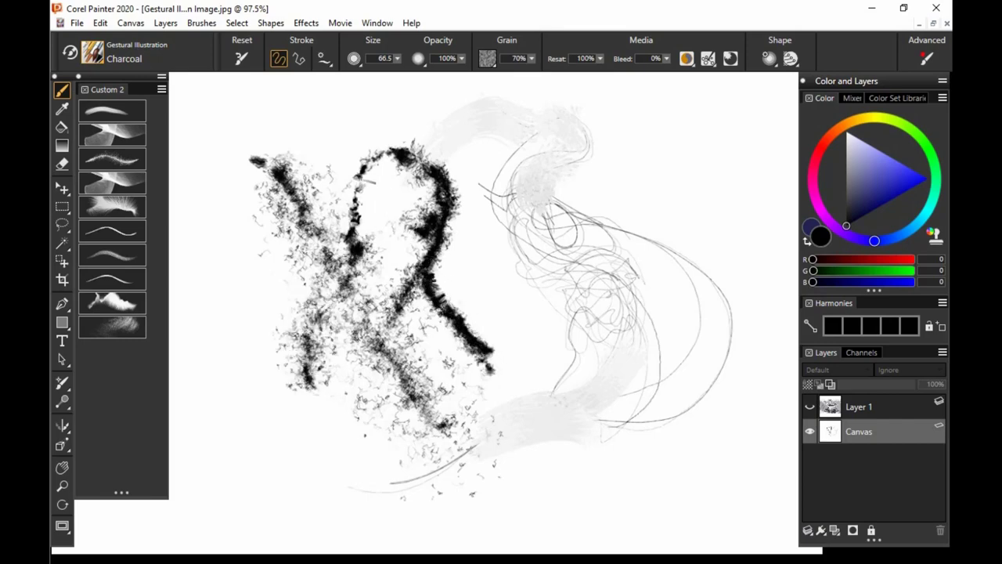
drag(367, 196, 310, 338)
drag(311, 383, 316, 297)
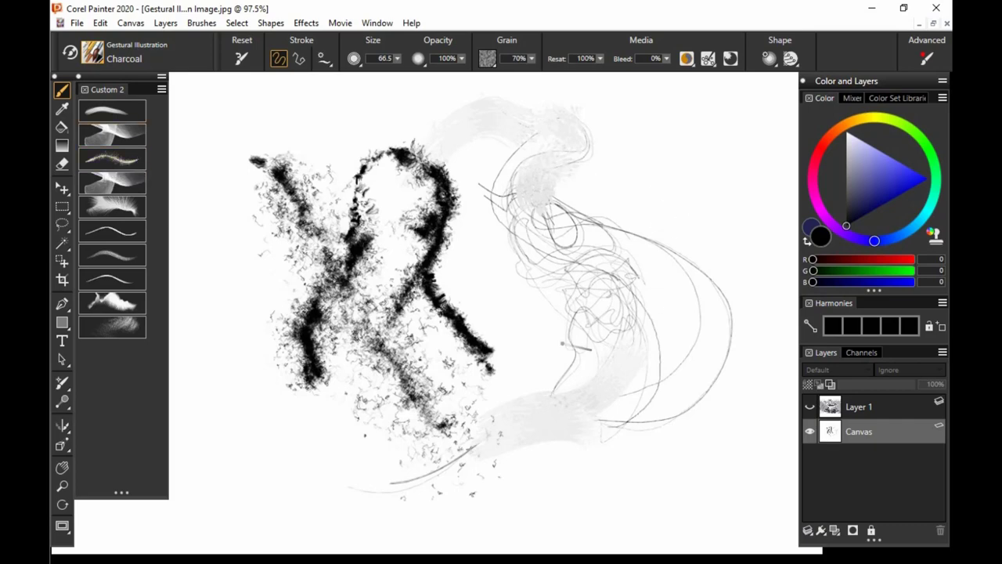
Paint a thick looping black stroke with the Cover brush on the Canvas and add a new layer directly above it.
click(114, 186)
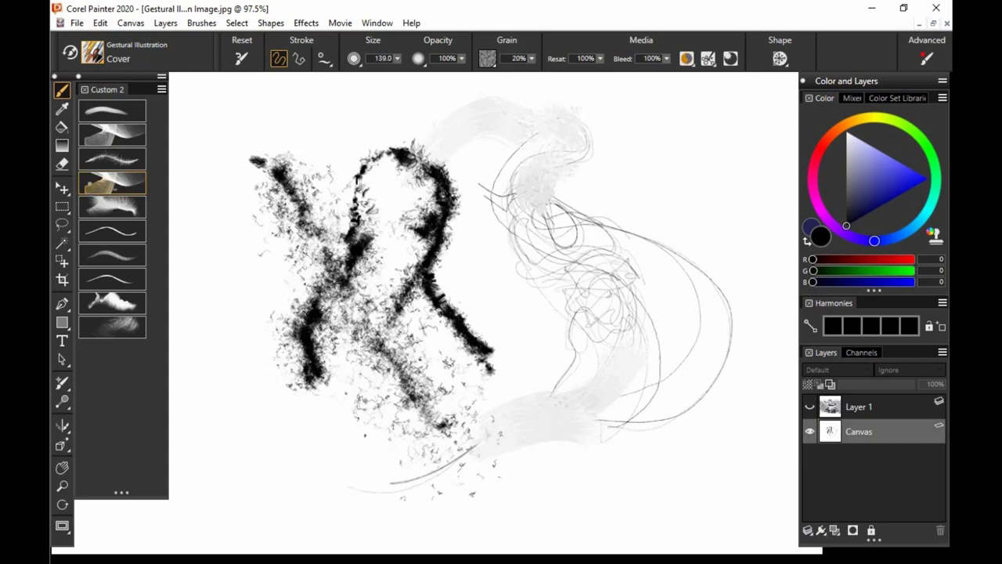
mouse_move(483, 403)
mouse_down()
mouse_move(544, 282)
mouse_move(615, 367)
mouse_move(541, 403)
mouse_move(497, 388)
mouse_up()
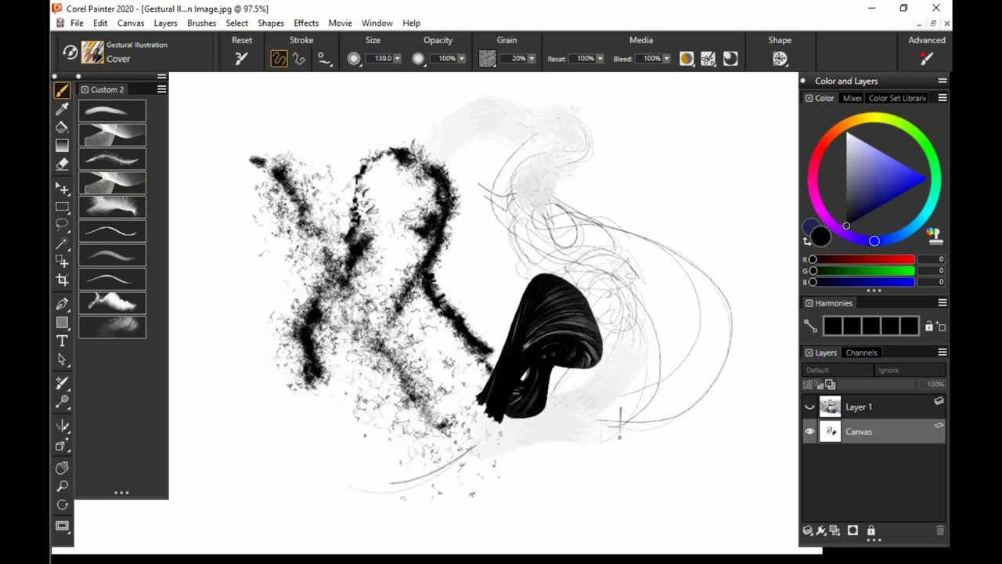
click(861, 411)
click(850, 460)
click(834, 530)
Paint a tall black figure-like shape on Layer 2 with the Cover brush, adding a wide ribbon stroke sweeping down through it.
drag(650, 193, 660, 152)
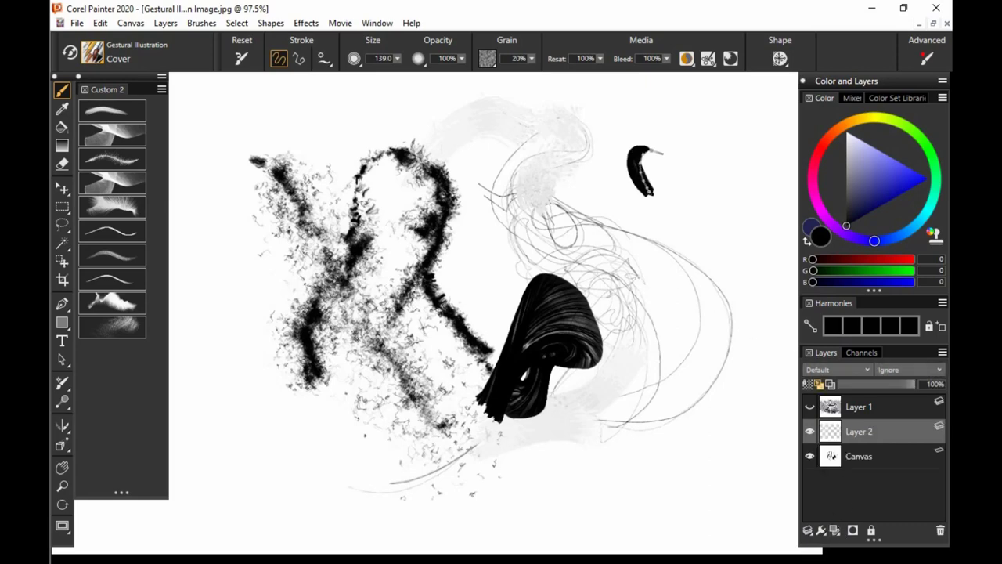
mouse_move(627, 223)
mouse_down()
mouse_move(683, 252)
mouse_move(659, 282)
mouse_move(606, 252)
mouse_up()
drag(654, 216, 656, 311)
mouse_move(665, 248)
mouse_down()
mouse_move(663, 299)
mouse_move(654, 322)
mouse_move(624, 251)
mouse_move(596, 249)
mouse_move(586, 277)
mouse_move(666, 331)
mouse_move(654, 266)
mouse_up()
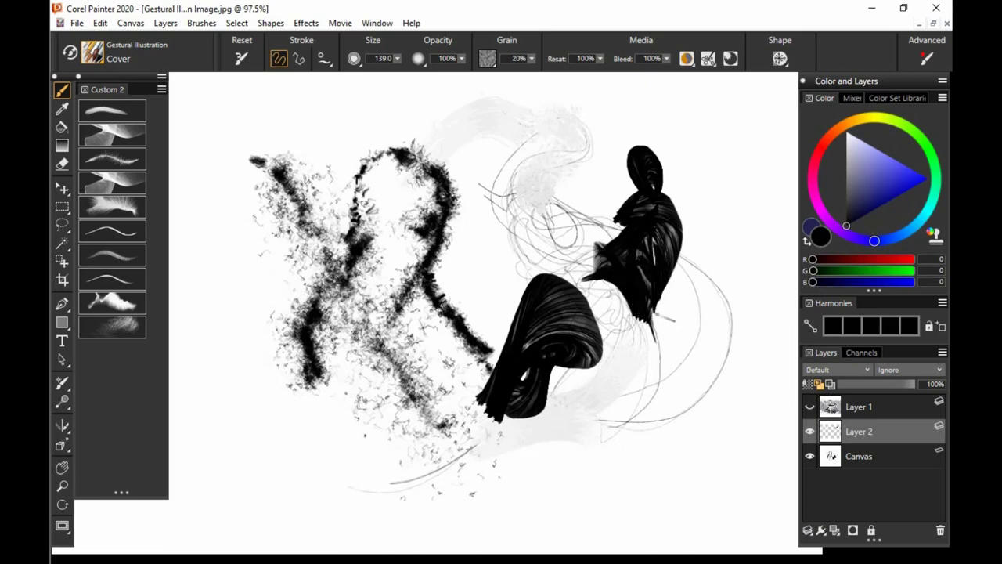
drag(663, 274, 663, 356)
mouse_move(633, 221)
mouse_down()
mouse_move(646, 142)
mouse_move(626, 145)
mouse_move(664, 129)
mouse_move(654, 170)
mouse_move(629, 202)
mouse_up()
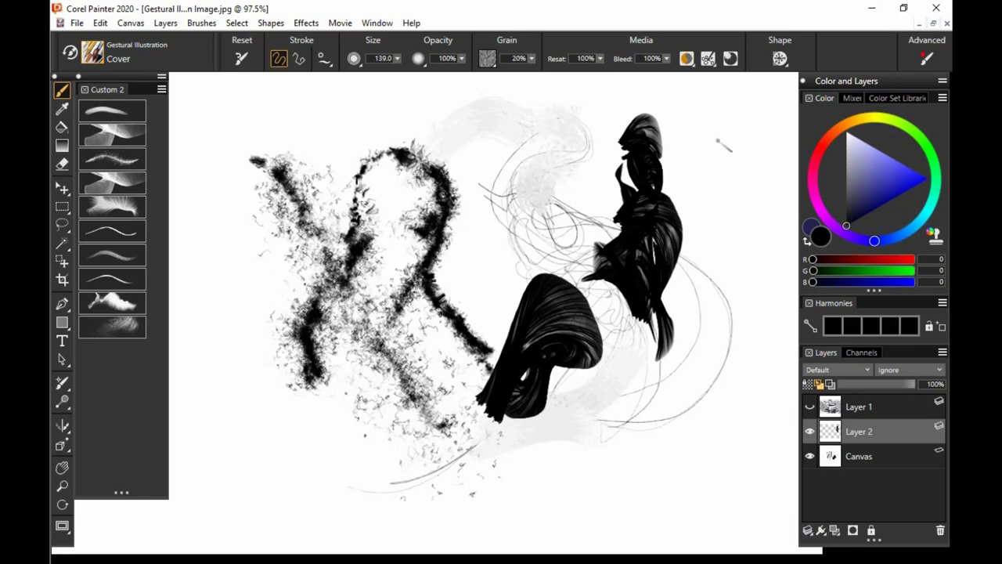
mouse_move(716, 147)
mouse_down()
mouse_move(714, 258)
mouse_move(566, 345)
mouse_move(581, 539)
mouse_up()
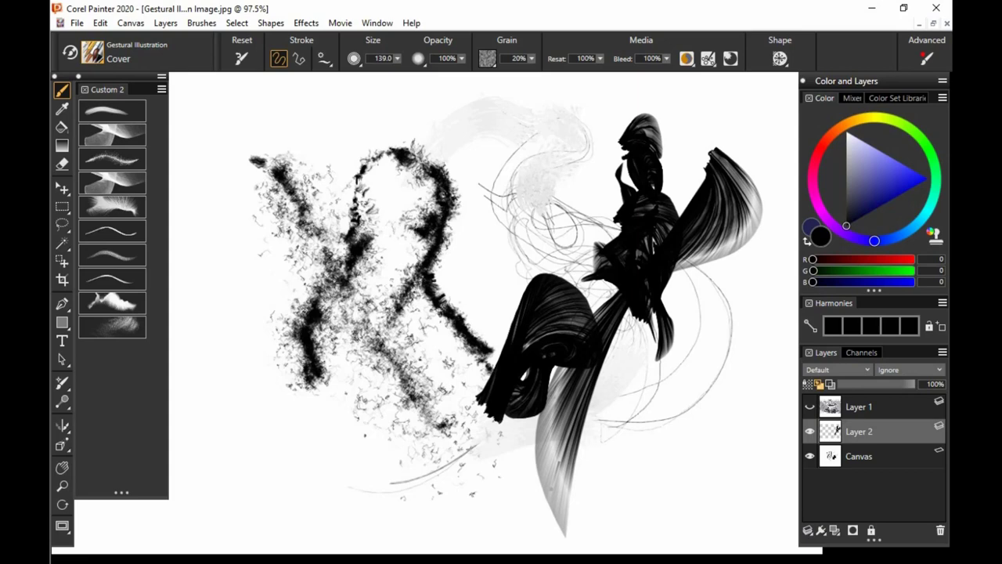
Paint long, bristly, curved strokes across Layer 2 with the Fast brush, adding short darker and softer shaded strokes beside the charcoal marks.
click(120, 210)
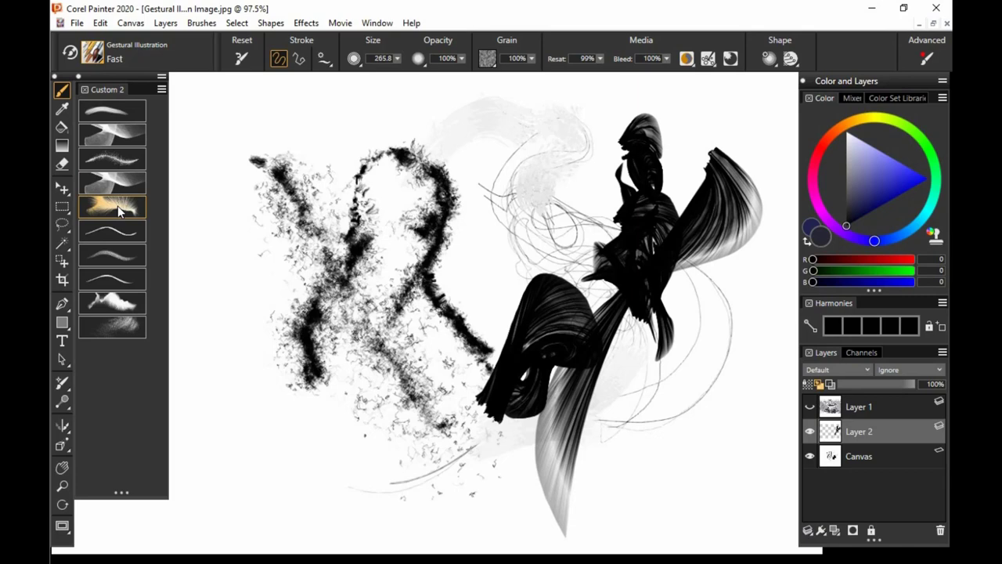
mouse_move(250, 166)
mouse_down()
mouse_move(272, 331)
mouse_move(343, 401)
mouse_move(595, 475)
mouse_move(769, 468)
mouse_up()
drag(205, 487, 798, 285)
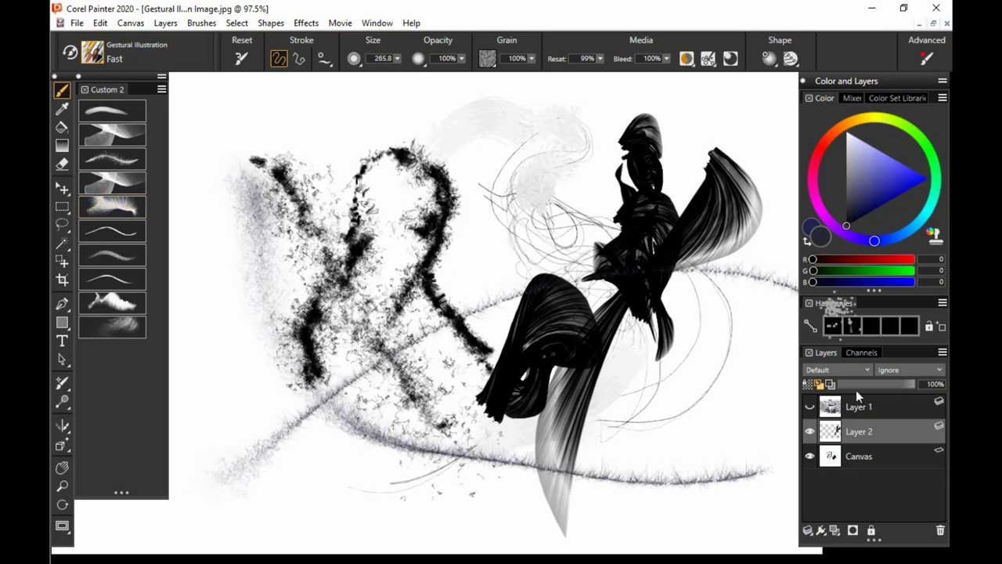
mouse_move(208, 520)
mouse_down()
mouse_move(654, 327)
mouse_move(710, 348)
mouse_up()
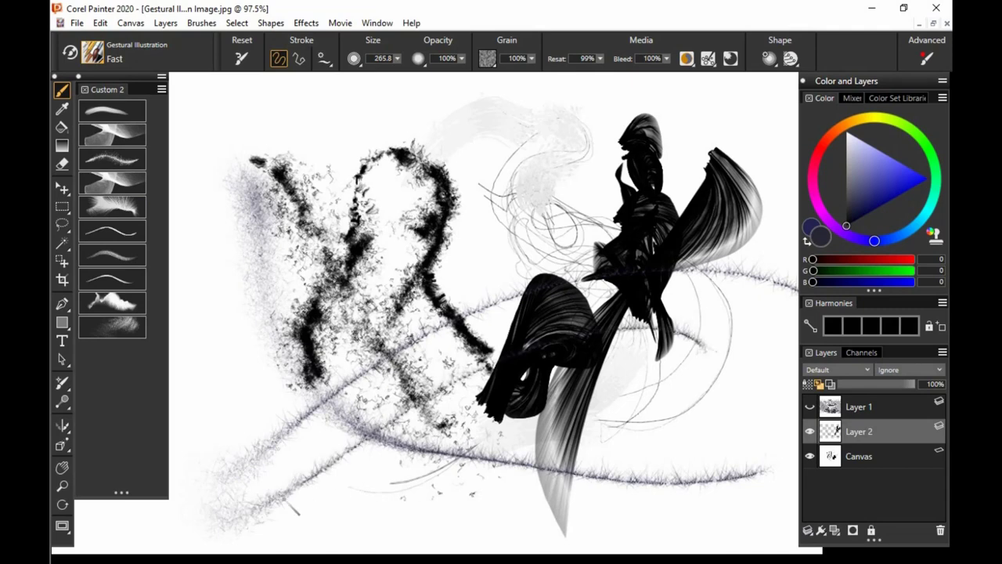
drag(301, 515, 768, 409)
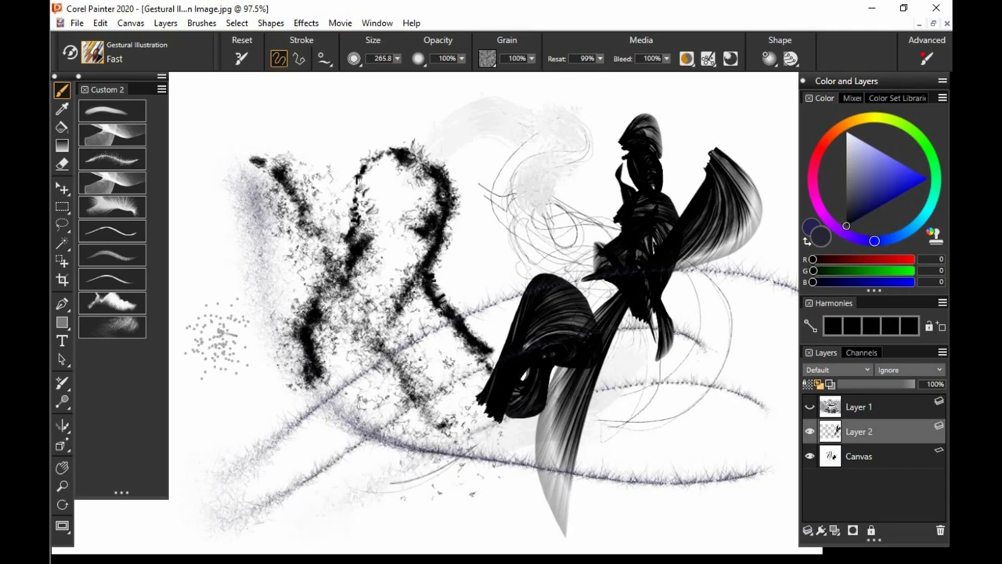
mouse_move(229, 352)
mouse_down()
mouse_move(232, 388)
mouse_move(229, 292)
mouse_move(249, 306)
mouse_move(243, 357)
mouse_move(282, 231)
mouse_up()
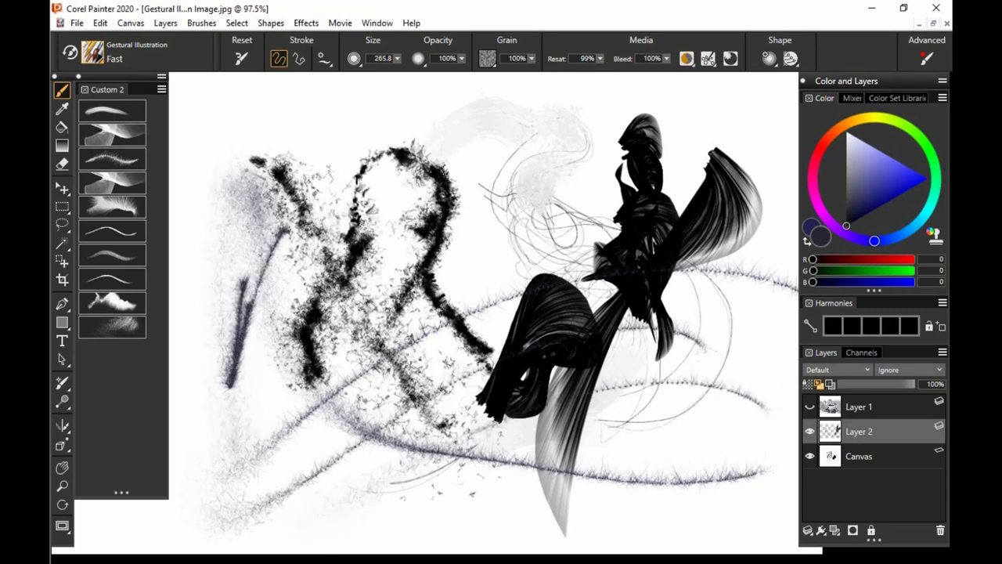
mouse_move(232, 168)
mouse_down()
mouse_move(229, 140)
mouse_move(309, 96)
mouse_move(482, 86)
mouse_move(501, 157)
mouse_move(489, 262)
mouse_up()
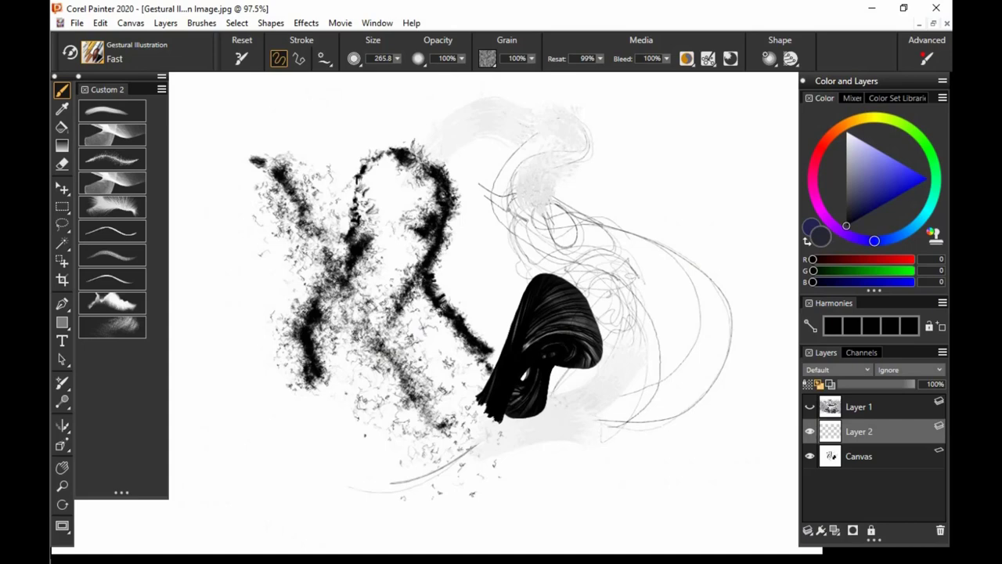
Clear the Canvas and paint a thin dark diagonal line on it with the Fast brush, adding broad, grainy shading alongside.
click(859, 456)
key(Delete)
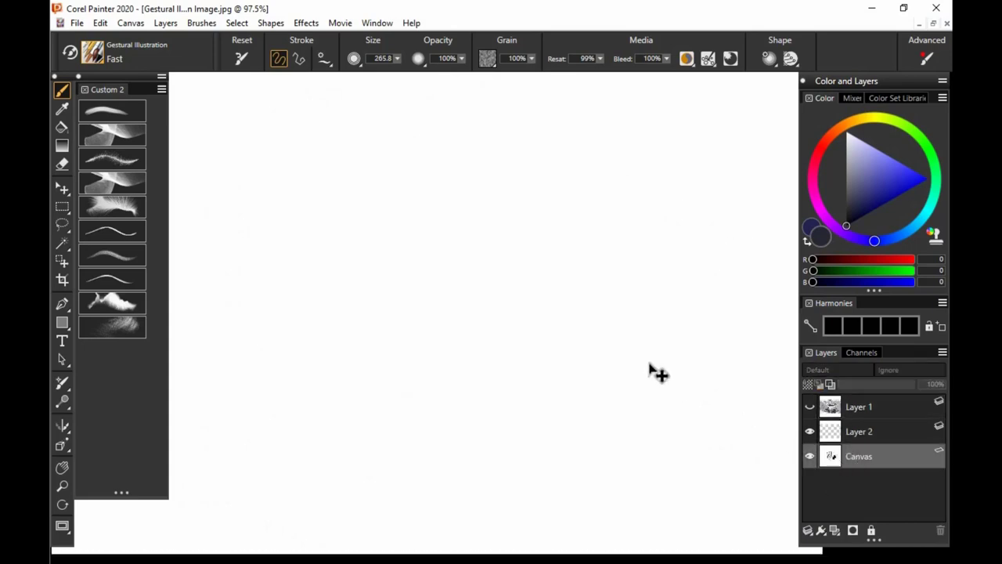
click(311, 307)
mouse_move(260, 385)
mouse_down()
mouse_move(302, 324)
mouse_move(388, 131)
mouse_up()
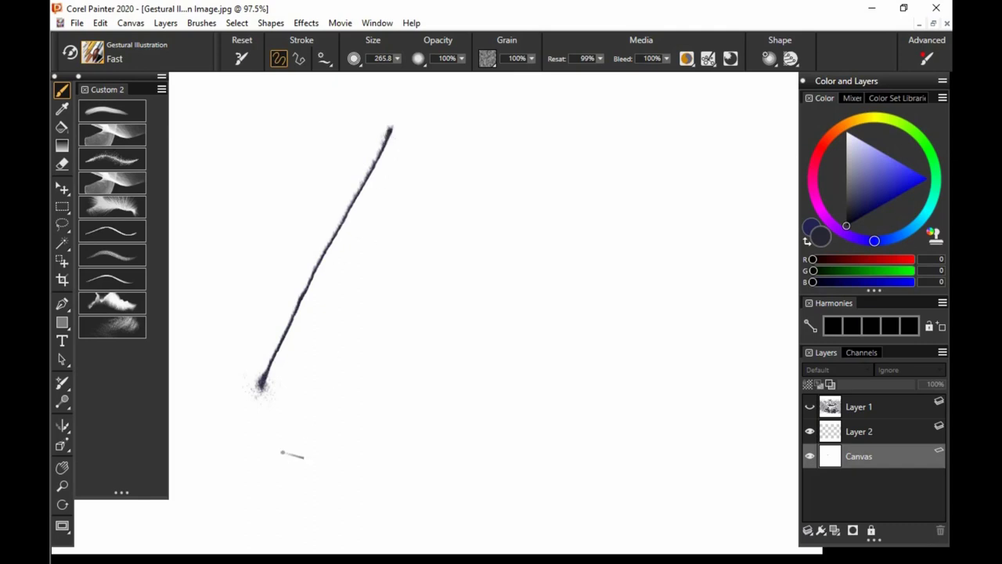
mouse_move(287, 454)
mouse_down()
mouse_move(279, 459)
mouse_move(407, 224)
mouse_move(286, 458)
mouse_move(420, 174)
mouse_move(333, 342)
mouse_move(286, 463)
mouse_move(425, 126)
mouse_move(390, 149)
mouse_move(267, 398)
mouse_up()
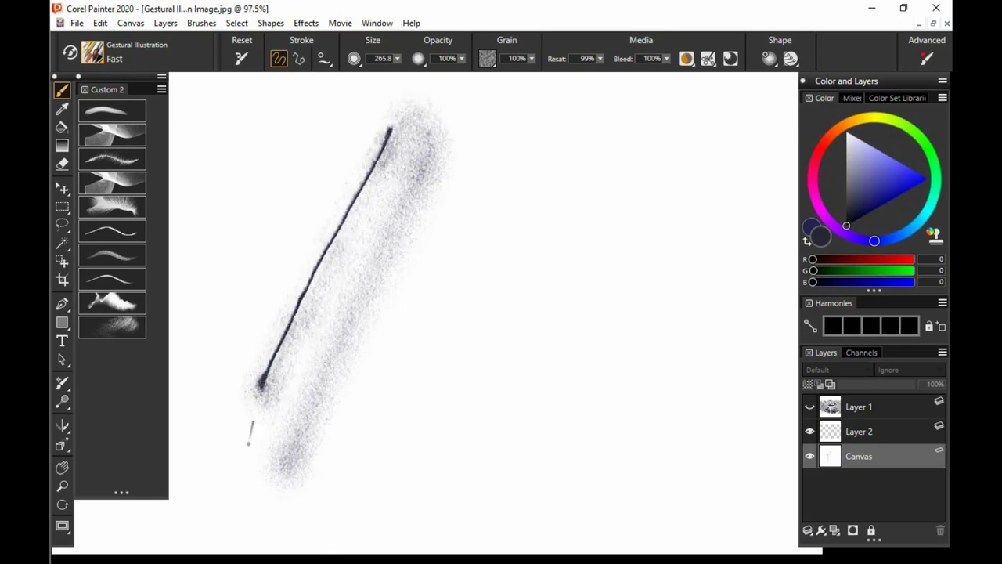
drag(343, 240, 381, 152)
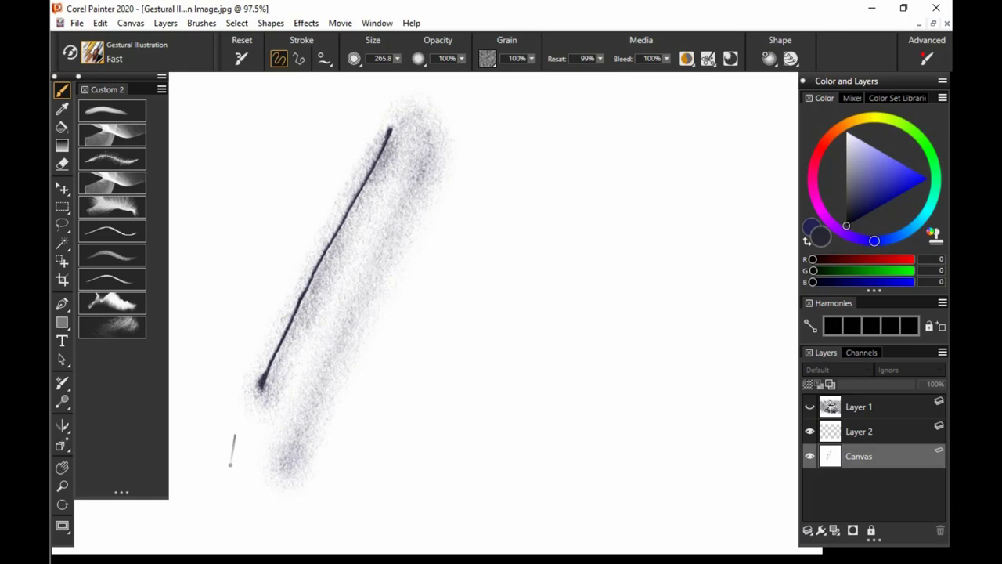
Clear the Canvas and draw a large and a smaller multi-line arc side by side with the Multiply brush.
click(112, 227)
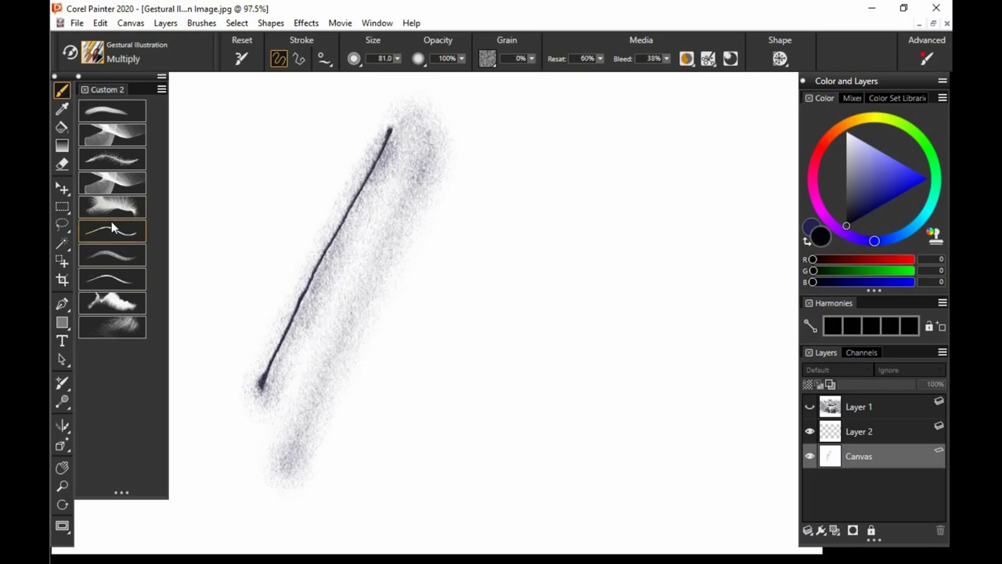
mouse_move(409, 376)
mouse_down()
mouse_move(469, 268)
mouse_move(570, 168)
mouse_move(661, 332)
mouse_move(505, 493)
mouse_up()
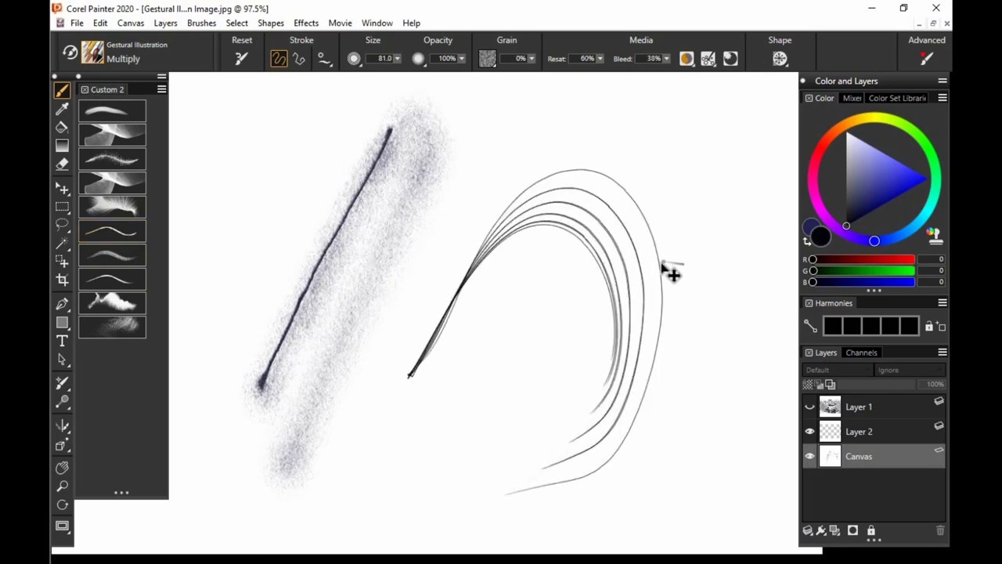
key(ctrl+z)
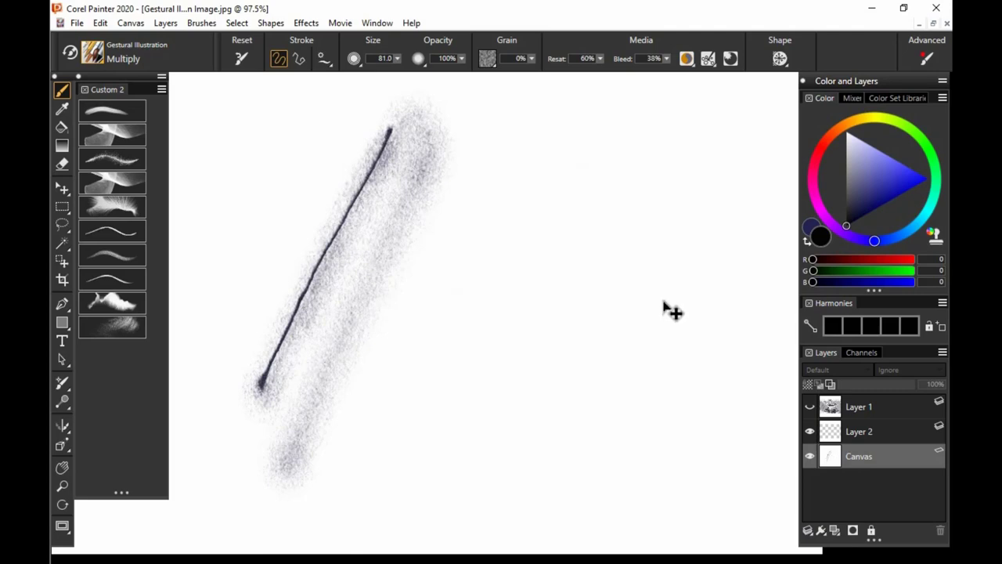
key(ctrl+z)
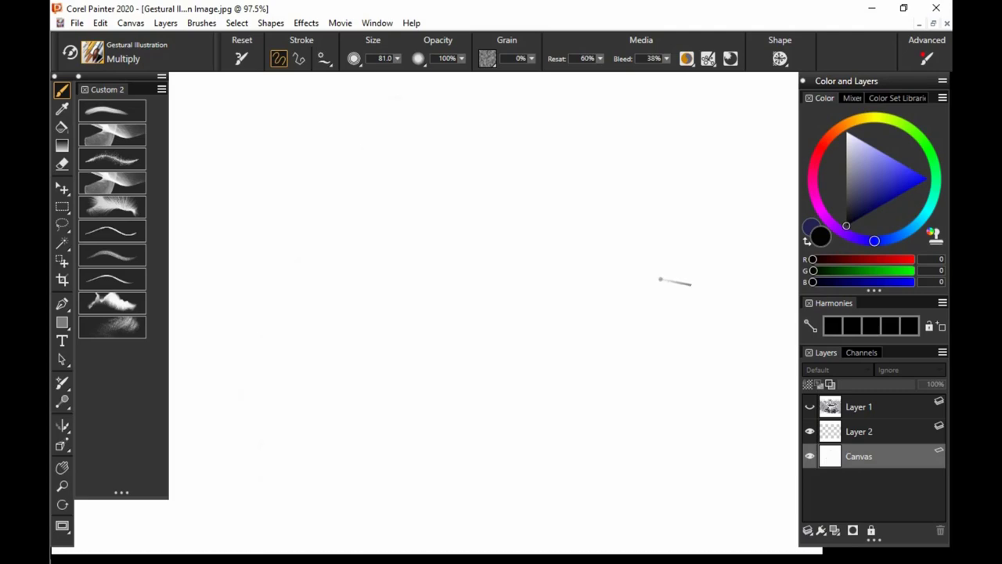
mouse_move(256, 383)
mouse_down()
mouse_move(282, 308)
mouse_move(434, 160)
mouse_move(583, 259)
mouse_move(465, 450)
mouse_move(323, 419)
mouse_up()
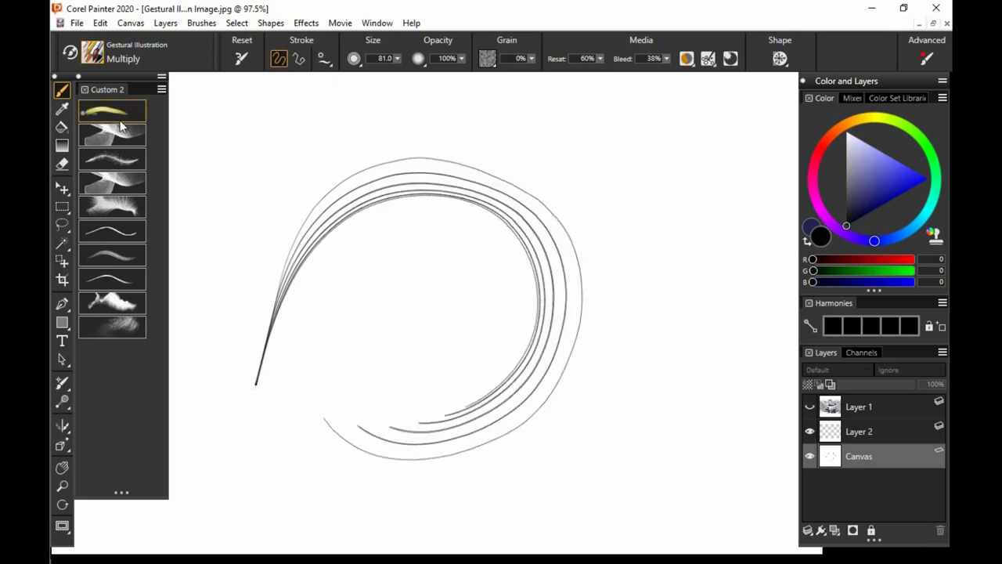
mouse_move(570, 360)
mouse_down()
mouse_move(705, 305)
mouse_move(618, 404)
mouse_up()
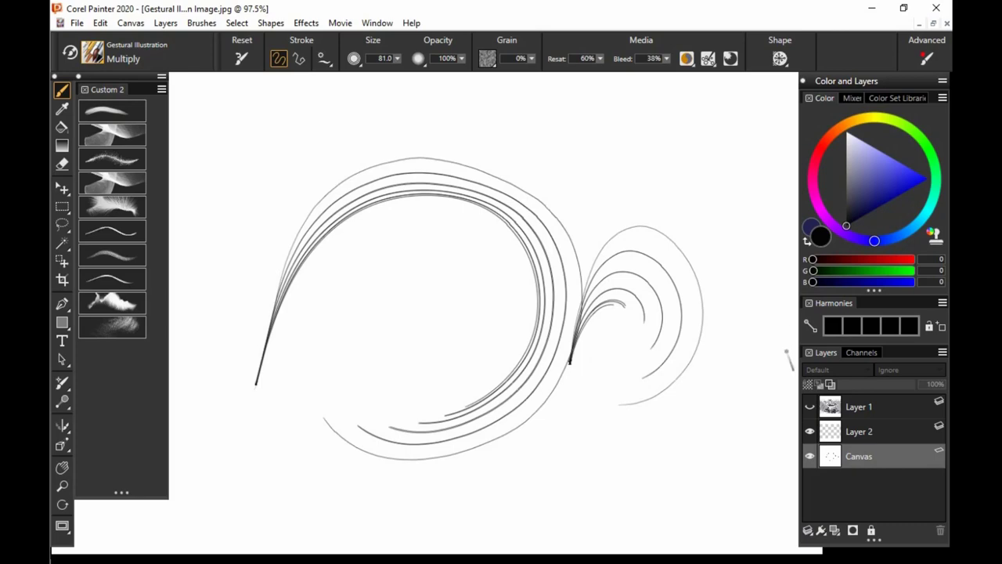
Show Layer 1 and add fine multi-line strokes across the body of the coffee cup with the Multiply brush.
click(810, 407)
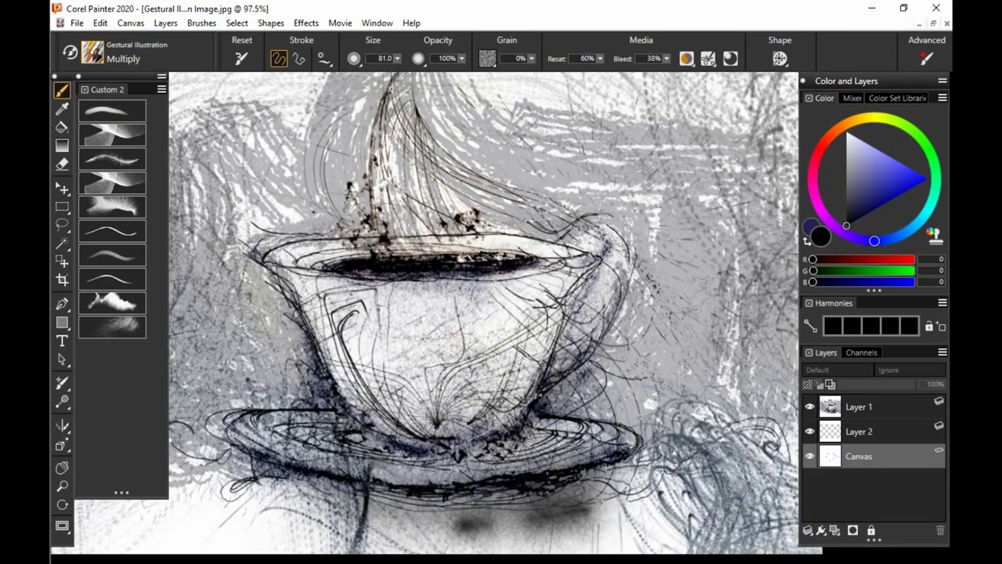
click(855, 407)
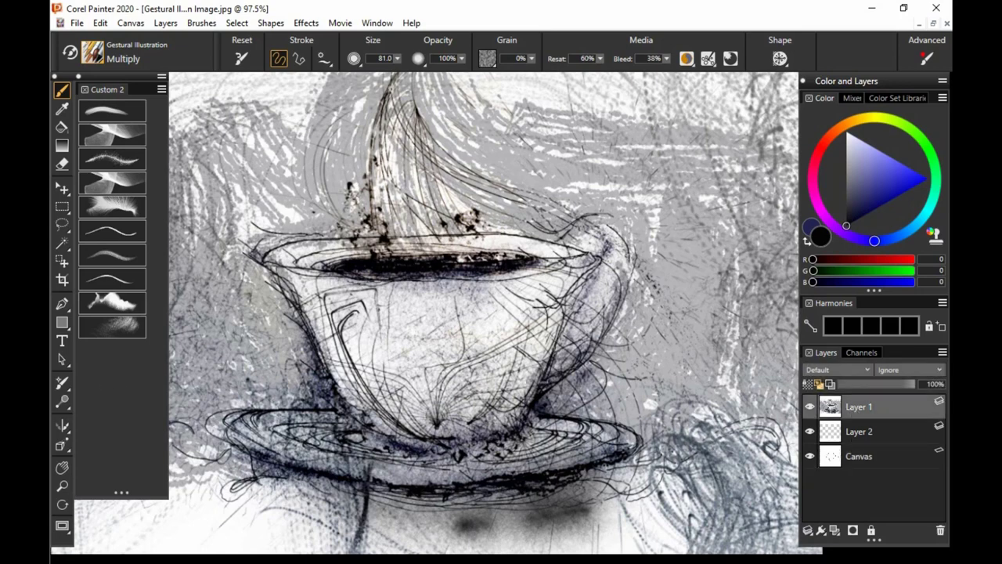
mouse_move(531, 383)
mouse_down()
mouse_move(479, 428)
mouse_move(385, 419)
mouse_move(345, 350)
mouse_up()
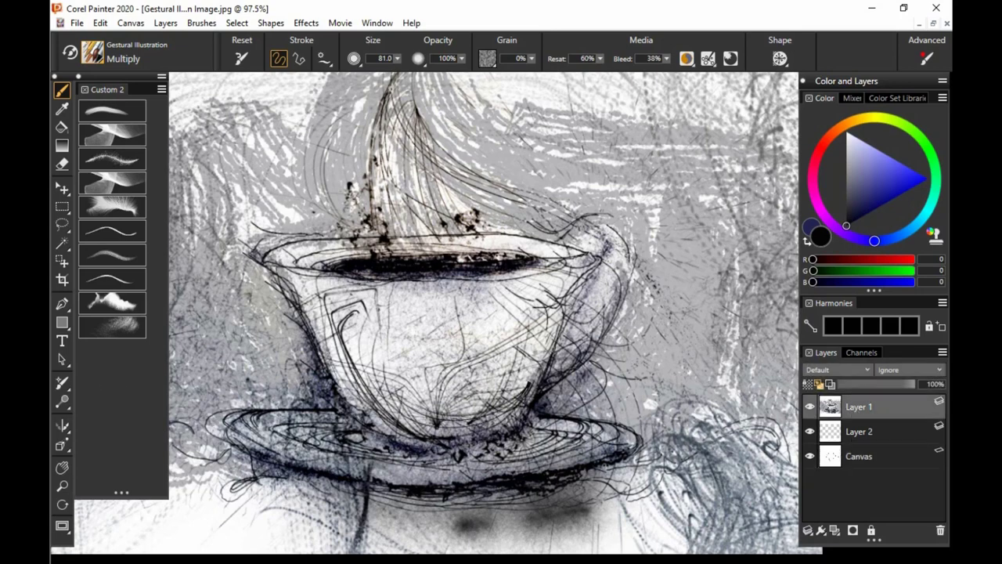
mouse_move(548, 329)
mouse_down()
mouse_move(509, 401)
mouse_move(360, 344)
mouse_up()
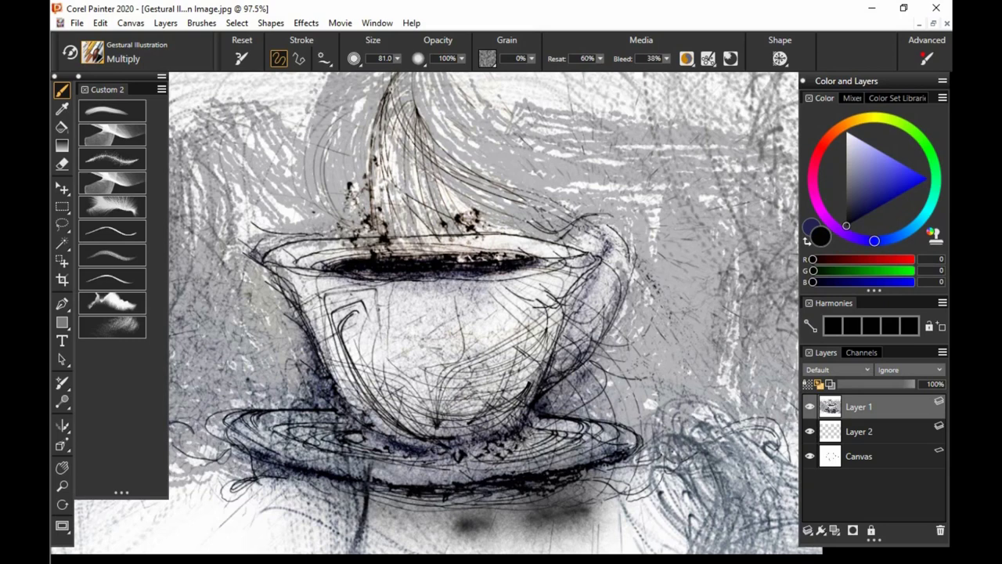
mouse_move(307, 296)
mouse_down()
mouse_move(508, 332)
mouse_move(538, 327)
mouse_move(471, 346)
mouse_up()
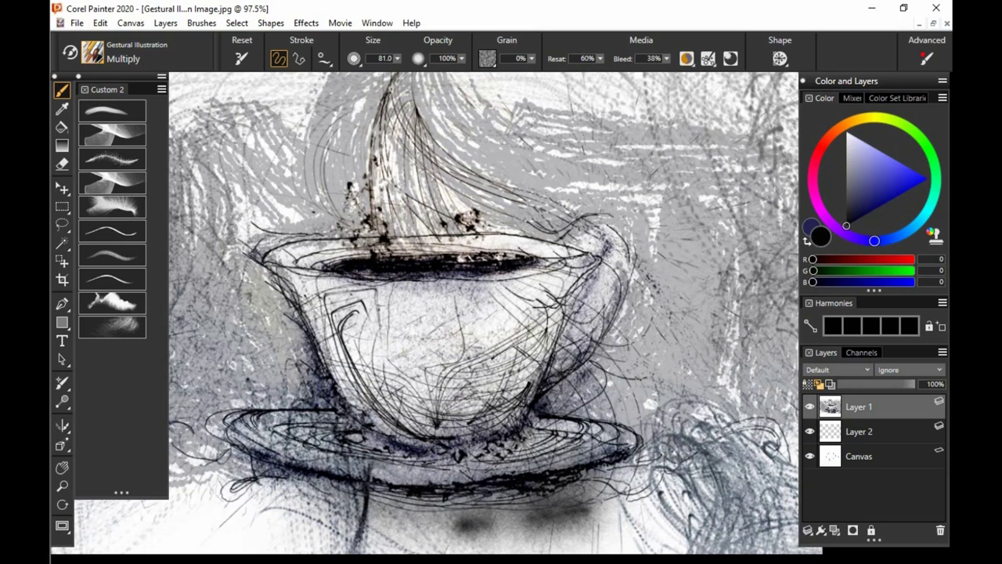
Try sweeping and looping Multiply strokes over the background beside and above the cup's handle, and undo them.
mouse_move(549, 398)
mouse_down()
mouse_move(809, 271)
mouse_move(596, 411)
mouse_up()
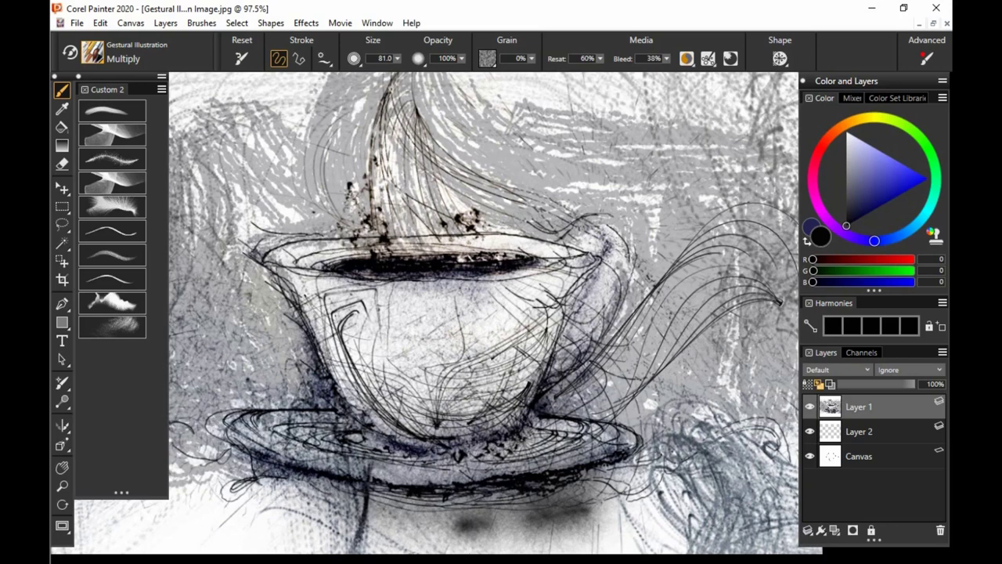
mouse_move(600, 122)
mouse_down()
mouse_move(602, 149)
mouse_move(665, 186)
mouse_move(689, 141)
mouse_move(623, 116)
mouse_up()
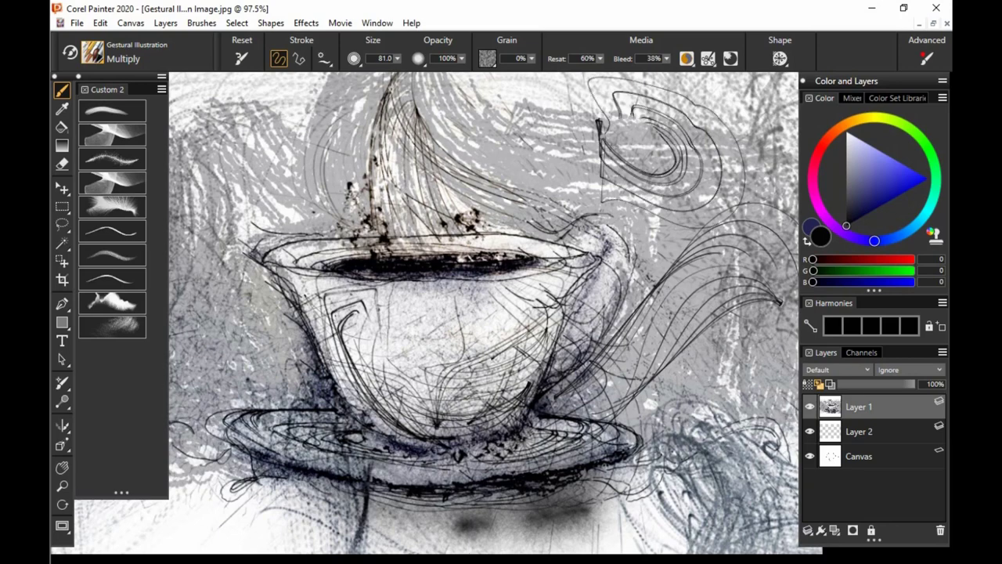
drag(609, 149, 653, 125)
key(ctrl+z)
key(ctrl+z)
key(ctrl+z)
key(ctrl+z)
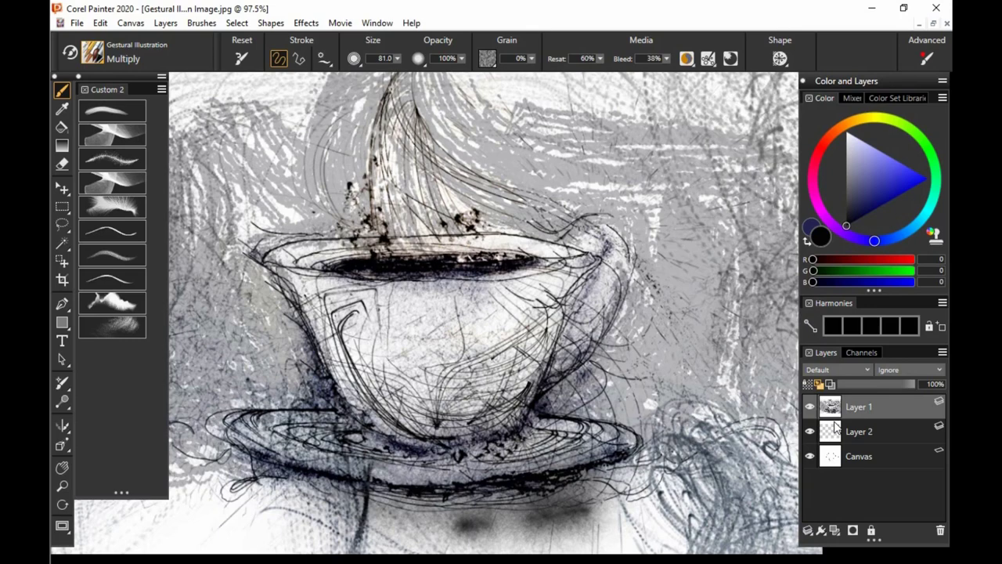
Hide Layer 1, switch to the Scene brush and clear the entire Canvas.
click(810, 406)
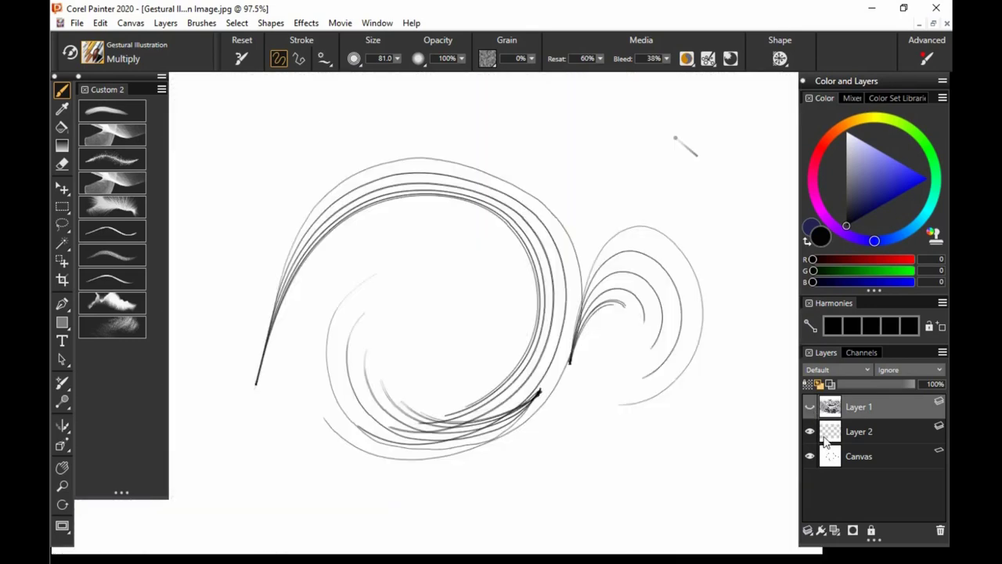
click(112, 254)
click(852, 456)
key(ctrl+a)
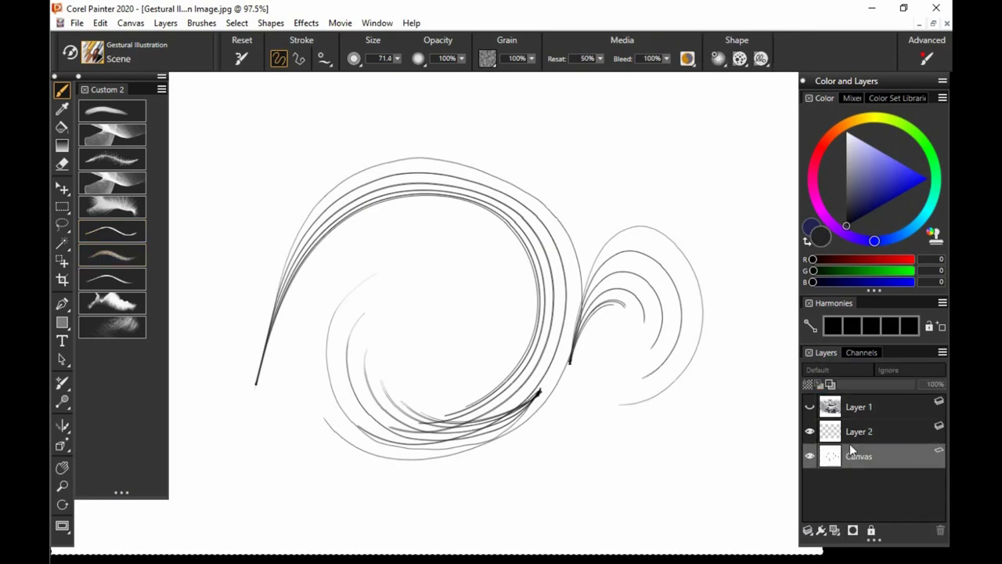
key(Delete)
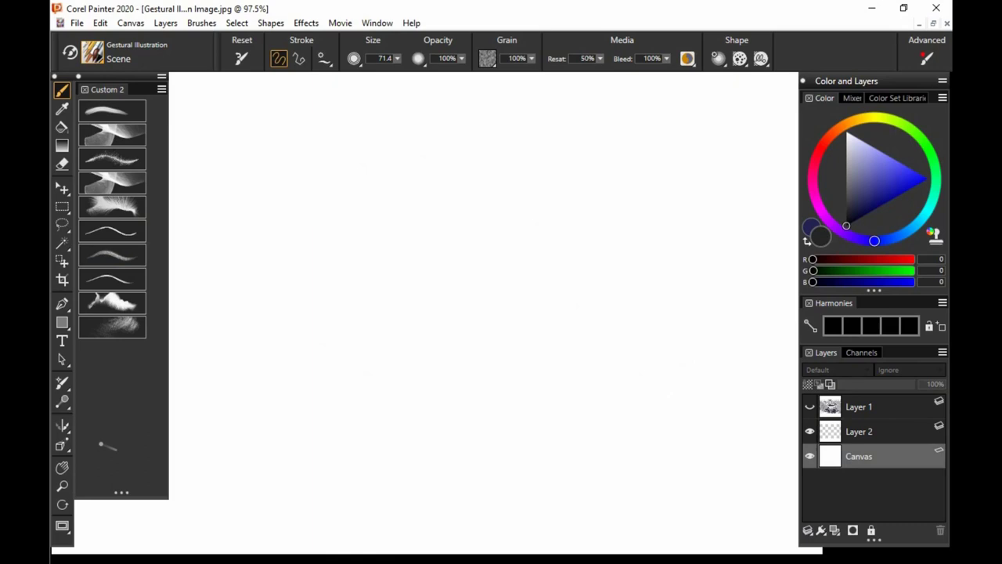
Cover most of the Canvas with dense, overlapping sketchy hatching using the Scene brush.
click(62, 486)
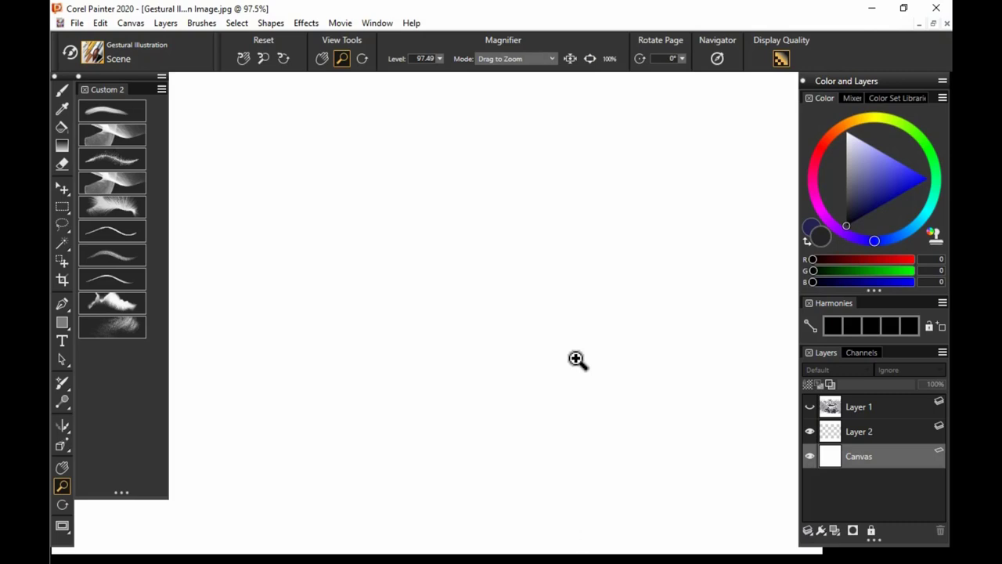
drag(576, 358, 554, 380)
drag(554, 381, 587, 361)
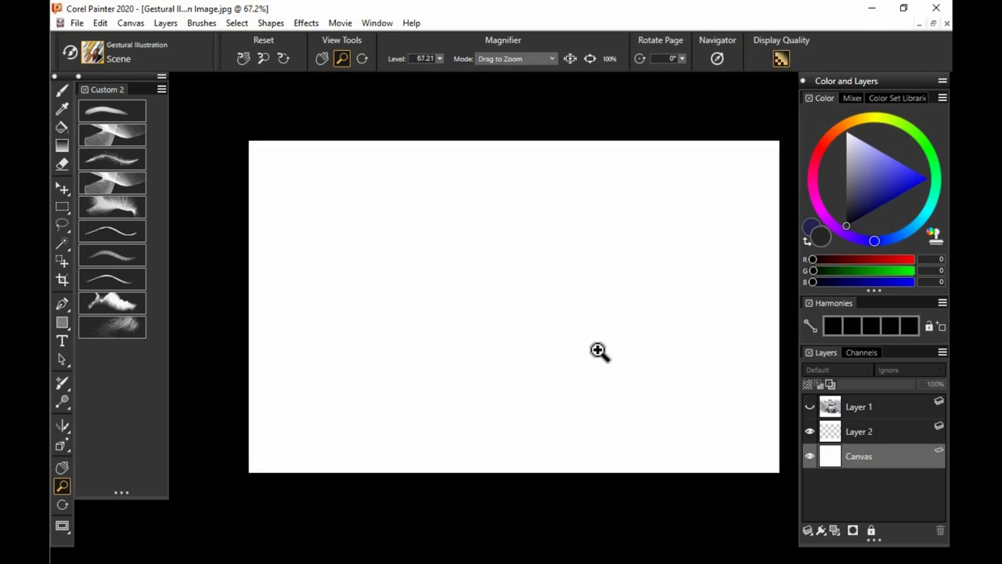
key(b)
mouse_move(444, 465)
mouse_down()
mouse_move(437, 471)
mouse_move(869, 335)
mouse_up()
drag(302, 358, 618, 202)
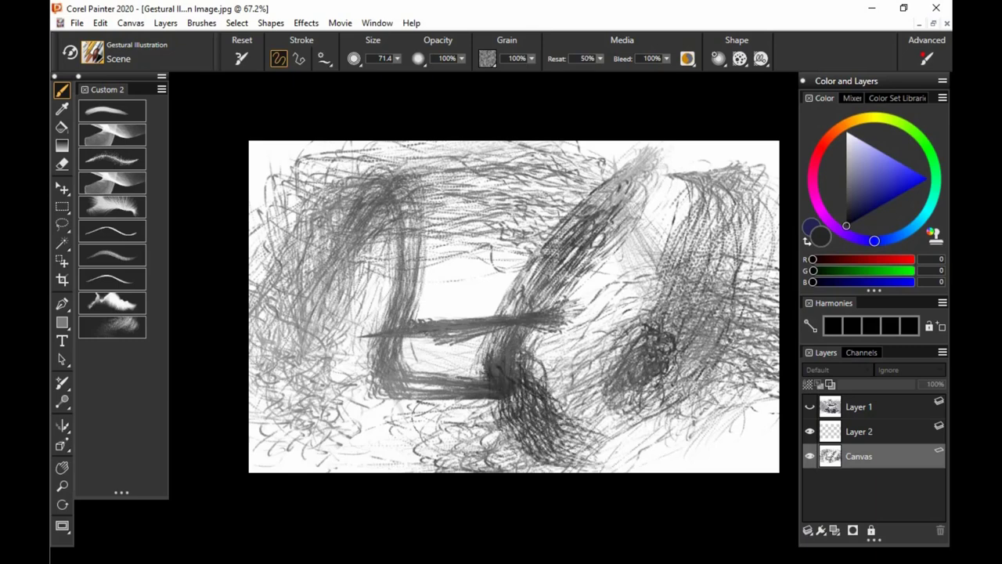
drag(662, 380, 438, 468)
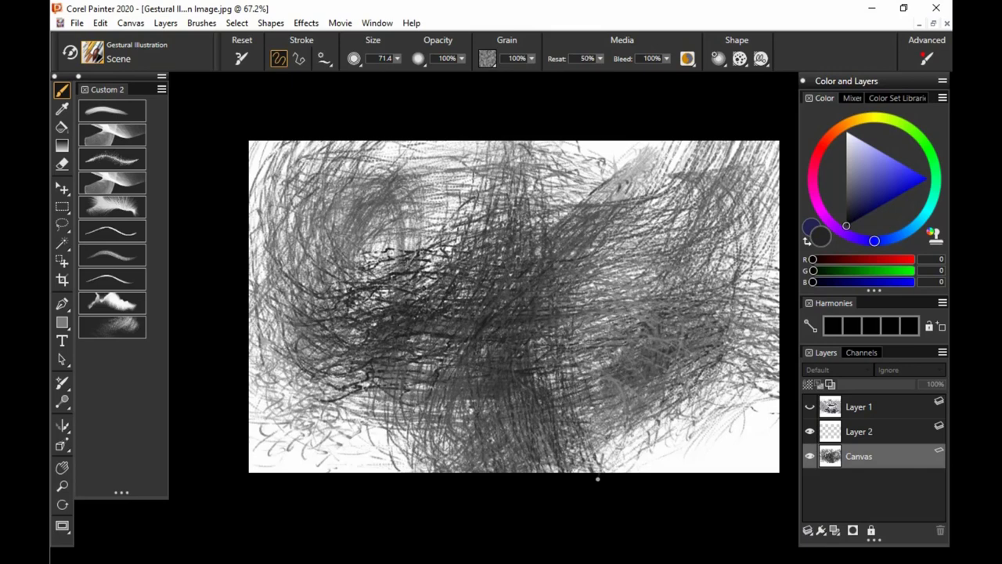
Work over the hatching with the Smear brush at size 195, adding two dark tapered strokes.
click(123, 263)
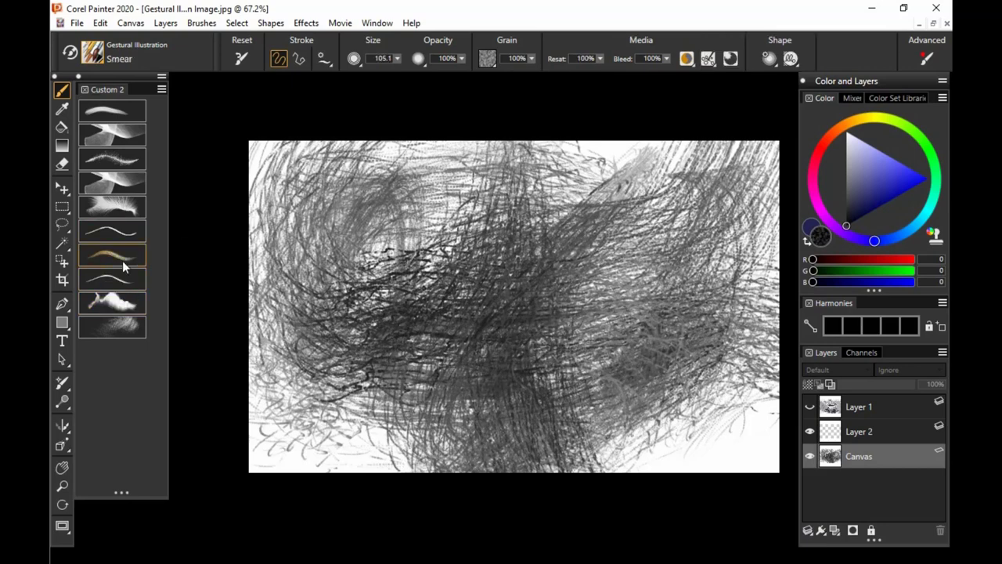
drag(537, 340, 573, 315)
key(ctrl+z)
drag(639, 340, 728, 341)
mouse_move(674, 422)
mouse_down()
mouse_move(639, 449)
mouse_move(652, 404)
mouse_move(664, 435)
mouse_move(656, 426)
mouse_move(675, 420)
mouse_move(674, 382)
mouse_up()
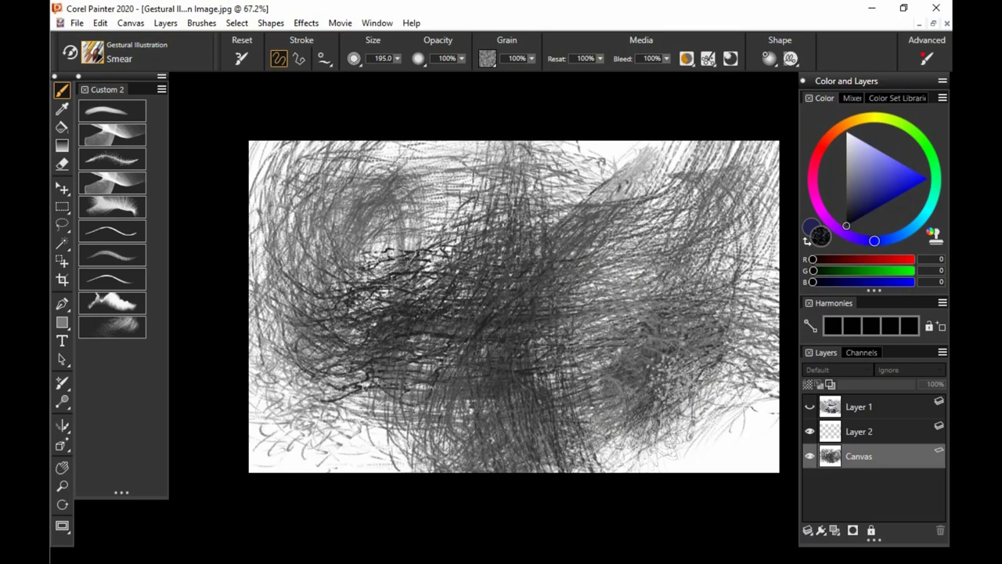
drag(695, 350, 595, 216)
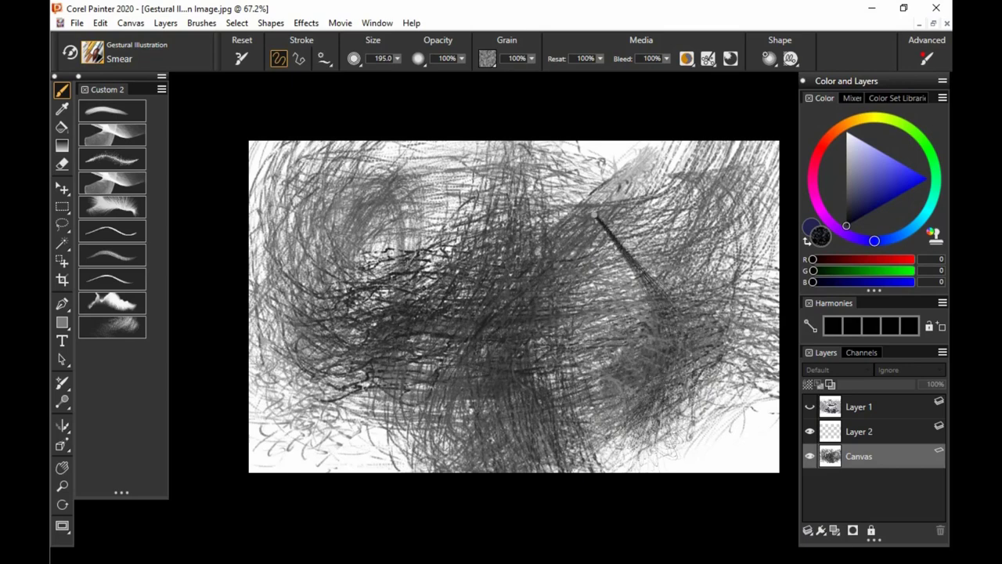
drag(624, 454, 639, 382)
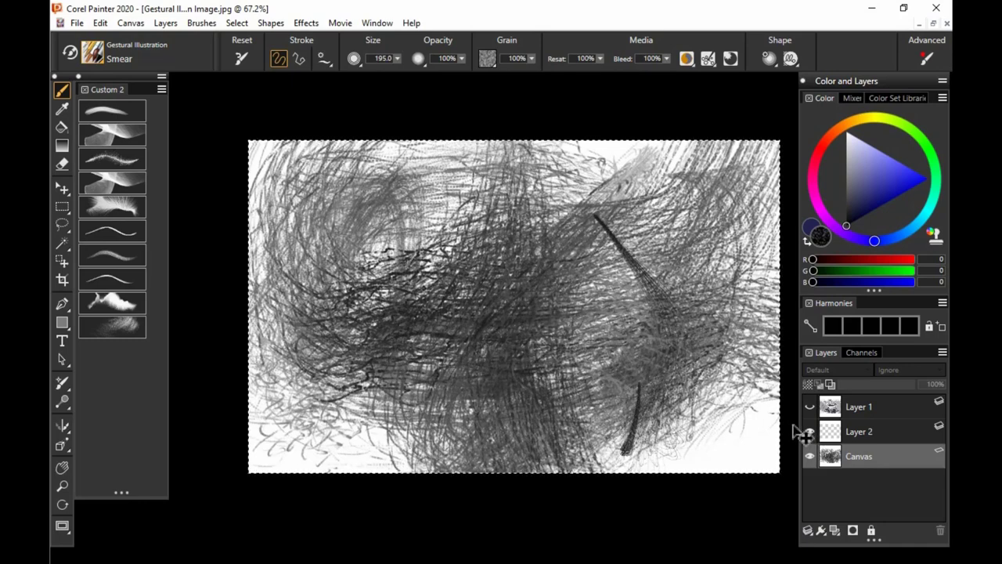
Clear the Canvas and paint a long wispy arc and a shorter one inside it with the Smear brush.
key(Delete)
mouse_move(595, 398)
mouse_down()
mouse_move(608, 346)
mouse_move(593, 264)
mouse_move(570, 248)
mouse_move(508, 238)
mouse_move(448, 258)
mouse_move(352, 360)
mouse_move(254, 438)
mouse_up()
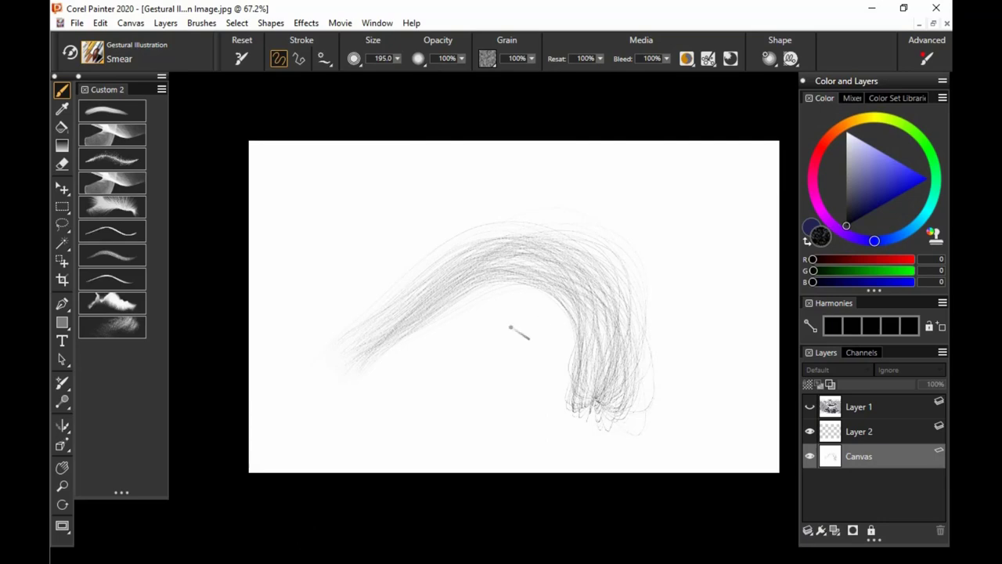
mouse_move(578, 427)
mouse_down()
mouse_move(581, 351)
mouse_move(559, 288)
mouse_move(502, 265)
mouse_up()
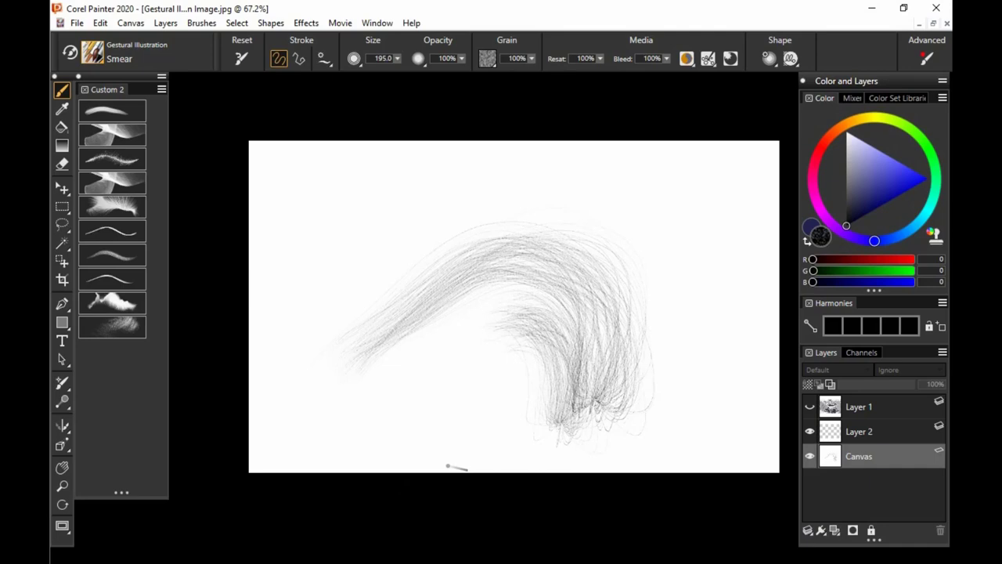
Show Layer 1 and shade the cup's handle and adjacent side with the Smear brush.
click(817, 411)
click(810, 408)
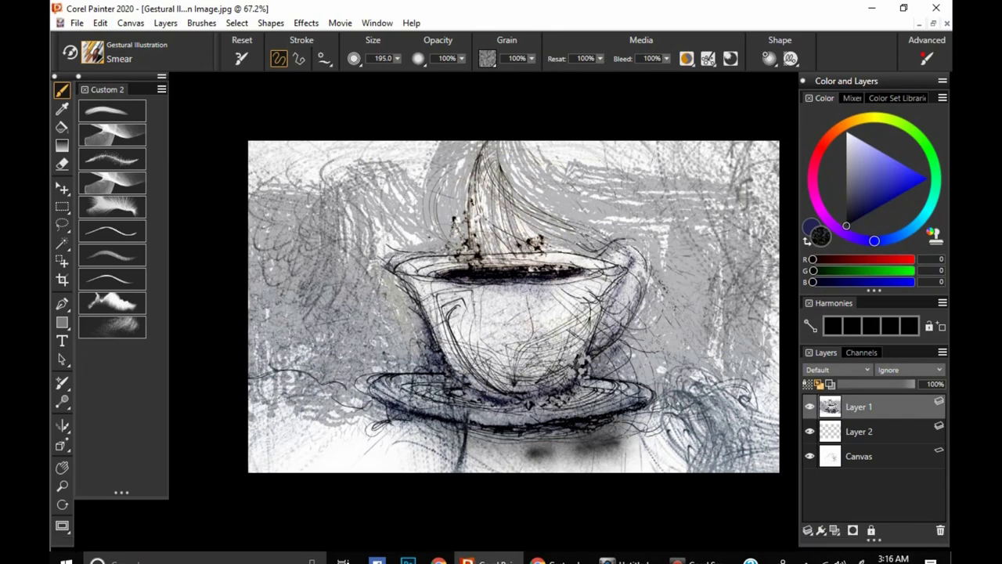
mouse_move(570, 387)
mouse_down()
mouse_move(576, 344)
mouse_move(551, 274)
mouse_up()
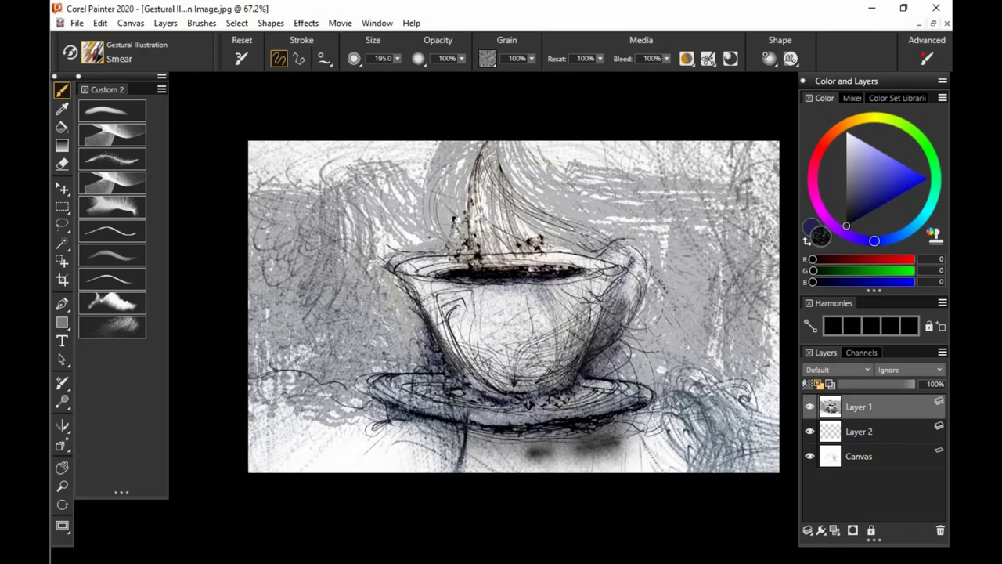
Switch to the Soft brush, hide Layer 1 and clear the entire Canvas.
click(115, 301)
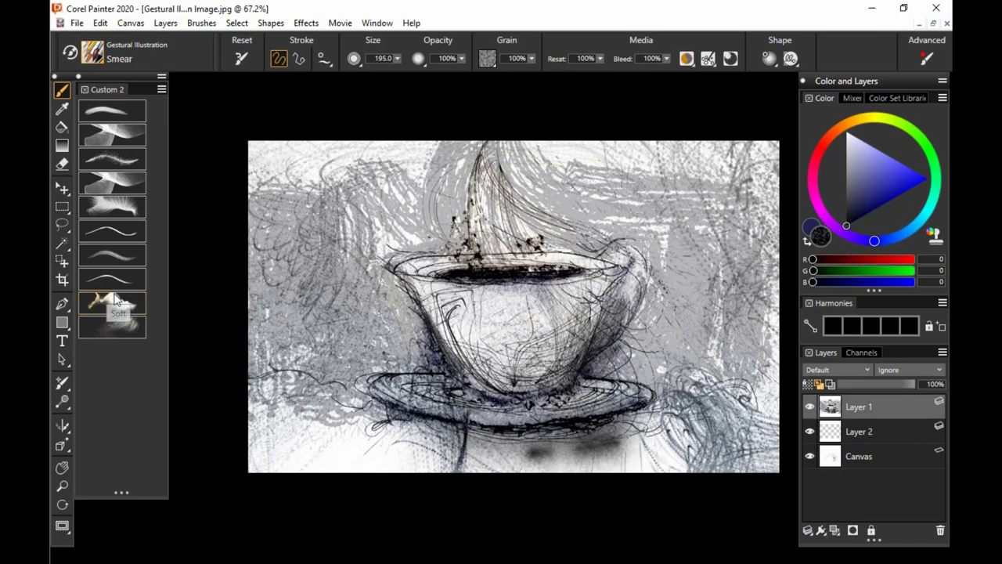
click(810, 406)
click(834, 456)
key(ctrl+a)
key(BackSpace)
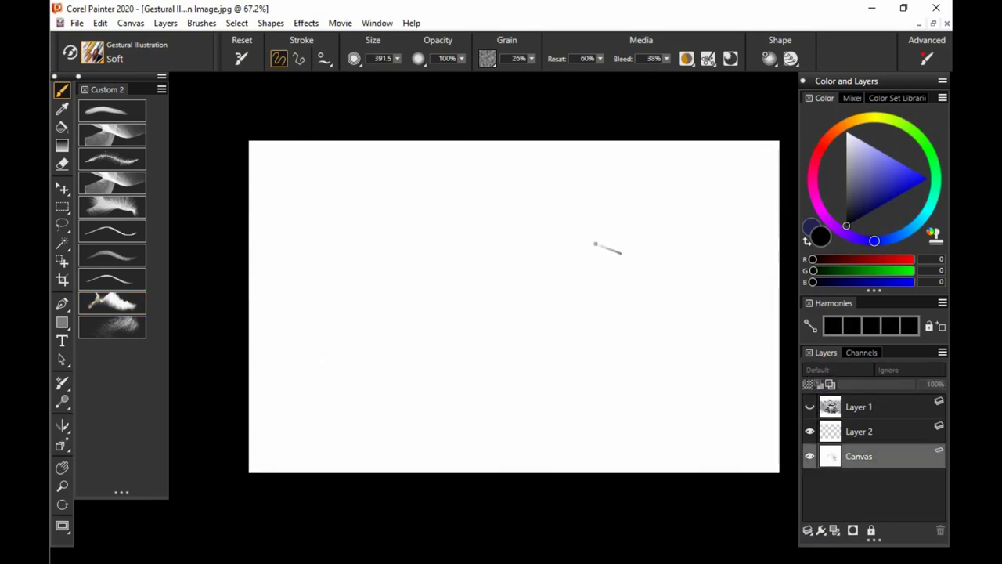
Undo a dense test stroke of the Soft brush and spread faint, scattered hair-like marks across the Canvas.
mouse_move(463, 351)
mouse_down()
mouse_move(459, 359)
mouse_move(581, 239)
mouse_move(692, 258)
mouse_up()
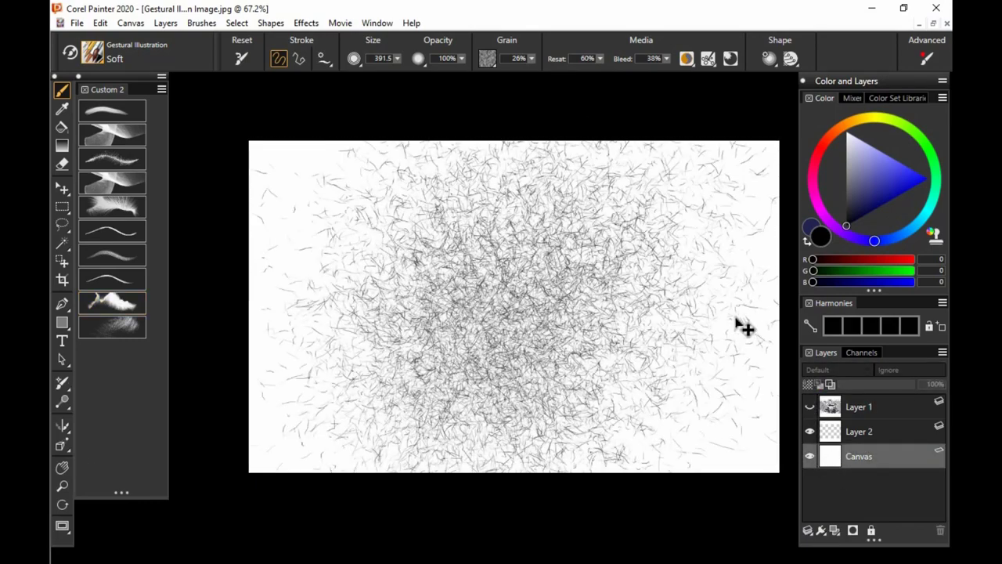
key(ctrl+z)
mouse_move(627, 372)
mouse_down()
mouse_move(721, 212)
mouse_move(615, 219)
mouse_move(515, 298)
mouse_move(503, 181)
mouse_move(354, 429)
mouse_move(348, 233)
mouse_move(307, 427)
mouse_move(317, 495)
mouse_move(467, 308)
mouse_move(510, 467)
mouse_move(595, 478)
mouse_move(738, 357)
mouse_move(739, 409)
mouse_move(472, 191)
mouse_move(501, 333)
mouse_move(428, 154)
mouse_up()
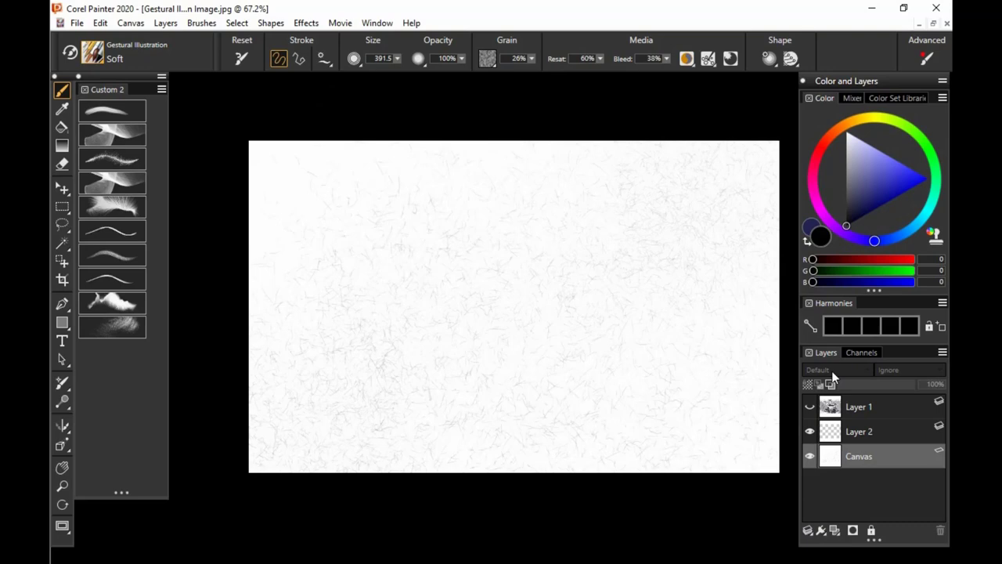
Show Layer 1 to view the coffee cup drawing, select the layer and hide it again.
click(810, 406)
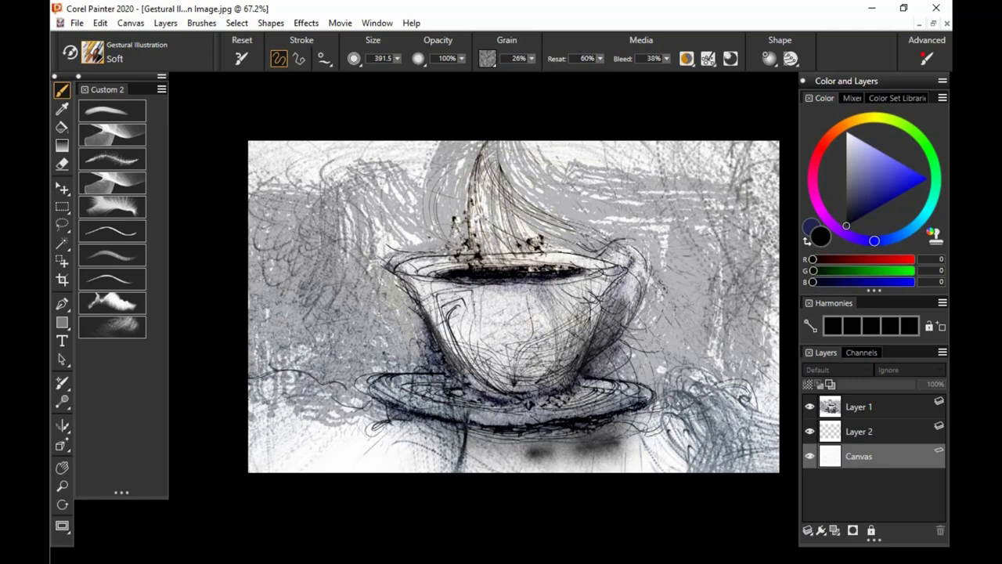
click(815, 412)
click(810, 407)
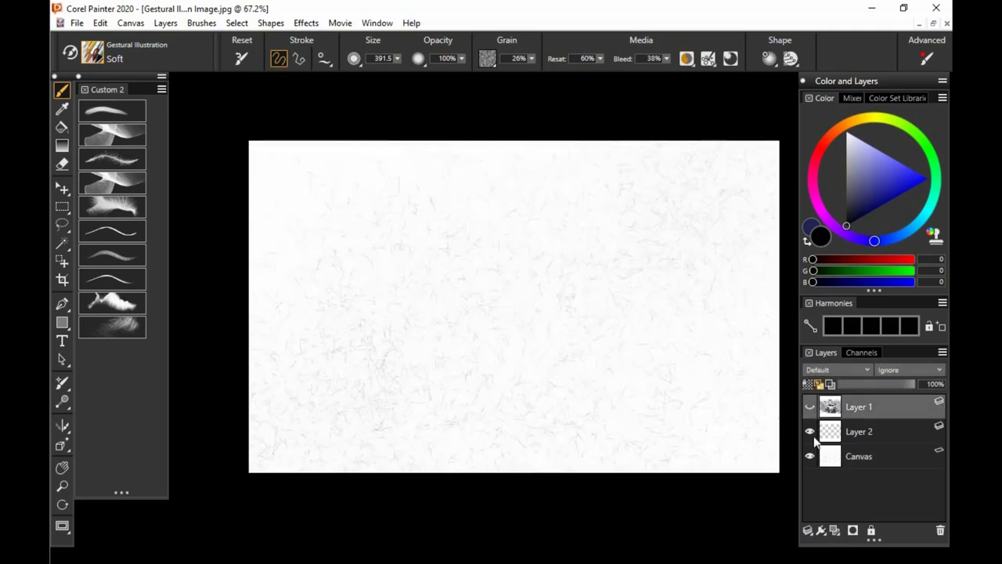
Select the Canvas layer and spread more scattered hair-like marks with the Soft brush, densest over the canvas's left part.
click(739, 299)
click(608, 341)
click(855, 459)
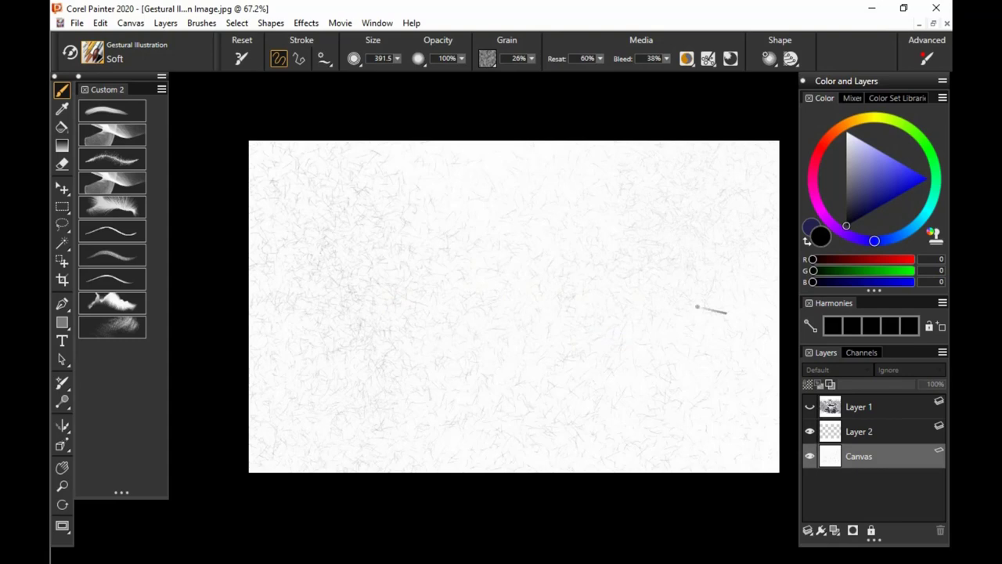
Switch to the Wet brush, undo a first curved test stroke and draw a cluster of branching lines mid-canvas.
click(128, 329)
mouse_move(470, 350)
mouse_down()
mouse_move(543, 307)
mouse_move(662, 263)
mouse_up()
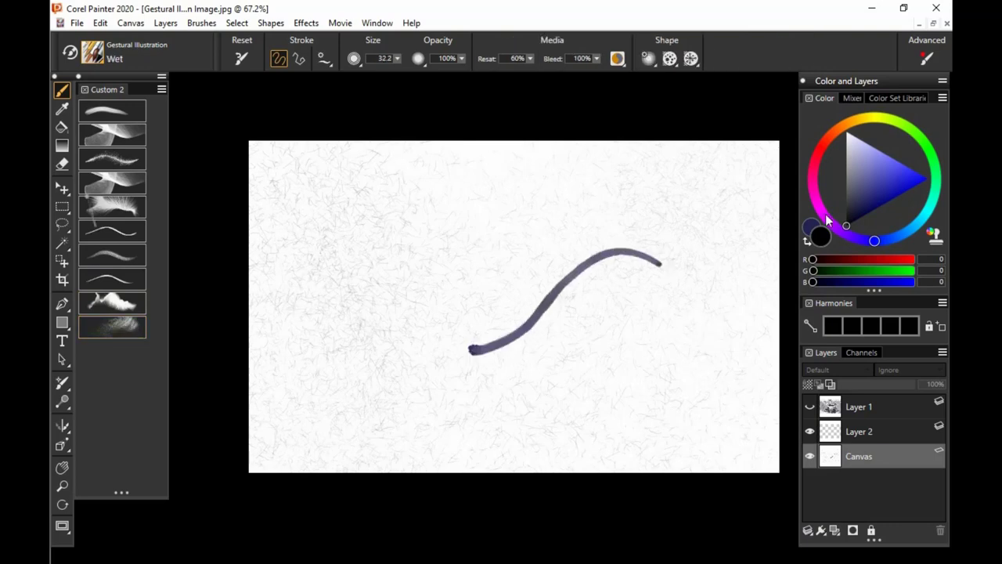
key(ctrl+z)
mouse_move(496, 235)
mouse_down()
mouse_move(521, 324)
mouse_move(525, 235)
mouse_move(516, 333)
mouse_move(631, 253)
mouse_up()
drag(518, 345, 618, 293)
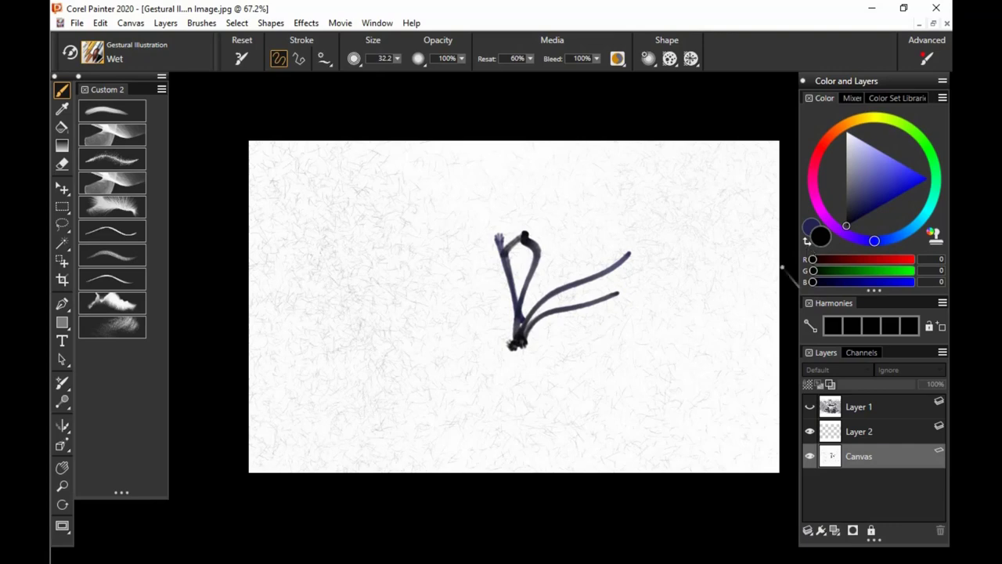
Set the additional color to a muted dark mauve and the main color to dark navy blue (RGB 13, 13, 57).
click(814, 232)
click(861, 205)
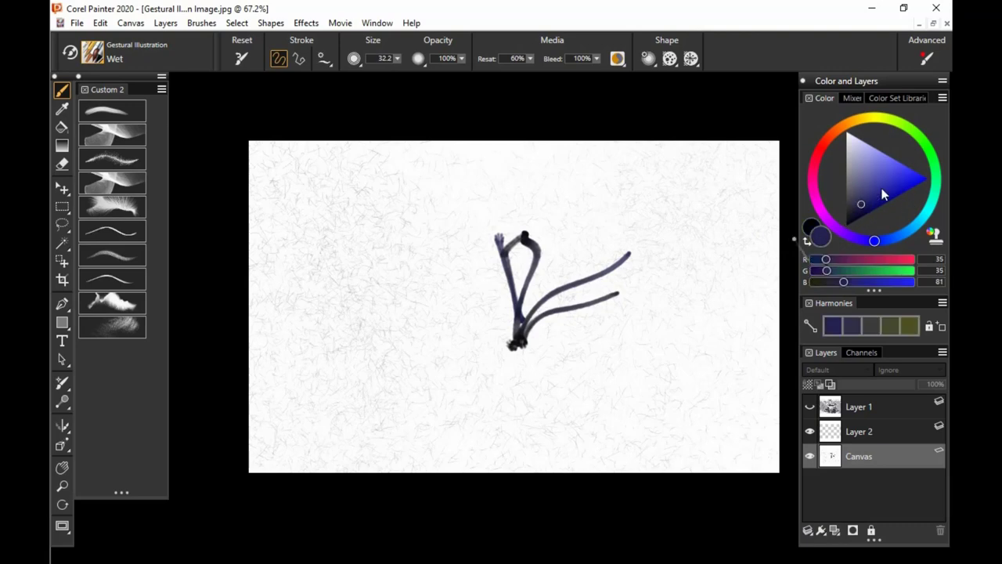
click(812, 180)
drag(862, 204, 852, 196)
click(807, 242)
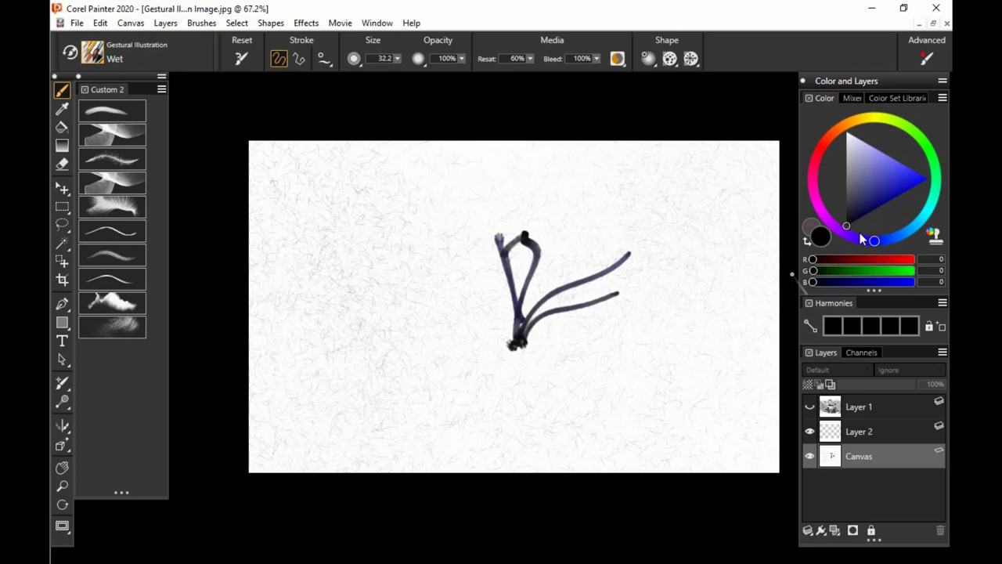
click(859, 213)
Draw clusters of looping and vertical two-tone Wet brush strokes on both sides of the central branching lines.
drag(671, 254, 673, 364)
mouse_move(699, 284)
mouse_down()
mouse_move(675, 381)
mouse_move(701, 250)
mouse_move(684, 369)
mouse_up()
mouse_move(591, 325)
mouse_down()
mouse_move(625, 307)
mouse_move(634, 333)
mouse_move(595, 345)
mouse_move(632, 346)
mouse_move(596, 361)
mouse_move(595, 387)
mouse_up()
mouse_move(626, 356)
mouse_down()
mouse_move(644, 351)
mouse_move(595, 329)
mouse_move(623, 368)
mouse_up()
mouse_move(407, 231)
mouse_down()
mouse_move(440, 326)
mouse_move(446, 266)
mouse_move(444, 335)
mouse_move(453, 240)
mouse_move(436, 214)
mouse_move(401, 222)
mouse_up()
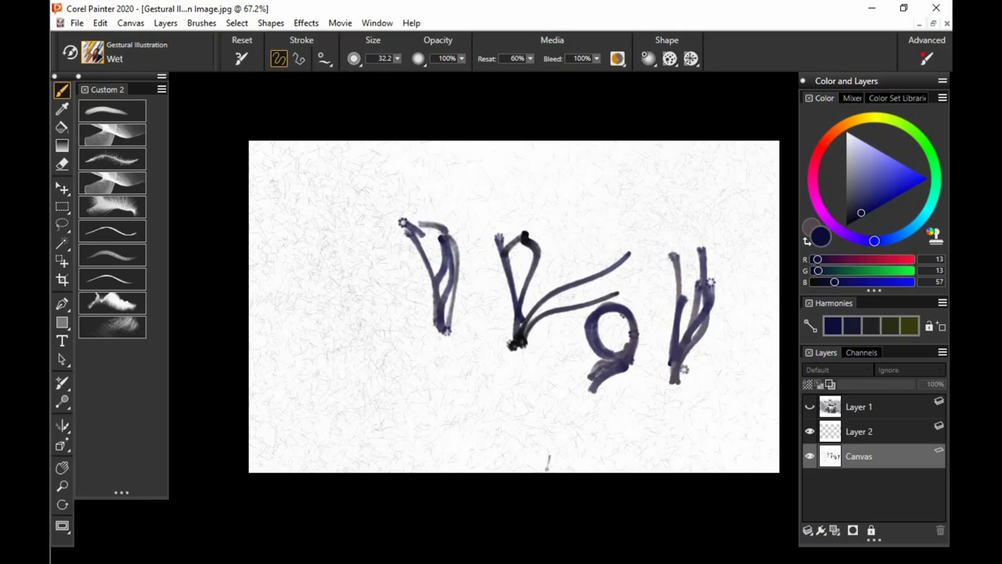
Sketch a gestural standing figure with a round head, torso and legs at the canvas's left using the Wet brush.
mouse_move(362, 205)
mouse_down()
mouse_move(335, 228)
mouse_move(395, 296)
mouse_move(367, 353)
mouse_up()
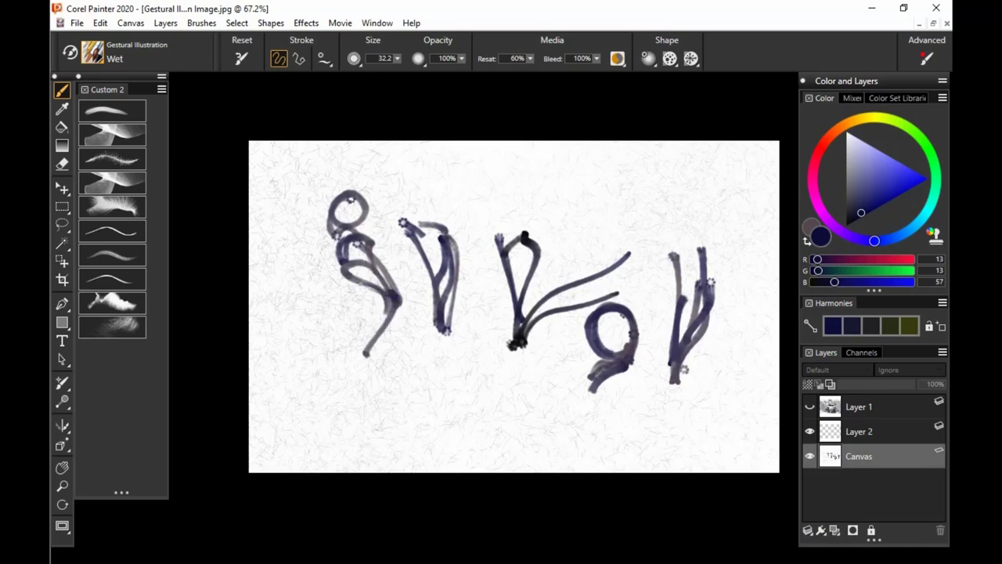
drag(352, 273, 338, 353)
mouse_move(387, 312)
mouse_down()
mouse_move(401, 340)
mouse_move(381, 385)
mouse_up()
mouse_move(340, 353)
mouse_down()
mouse_move(367, 363)
mouse_move(381, 391)
mouse_up()
drag(392, 352, 383, 418)
mouse_move(359, 253)
mouse_down()
mouse_move(330, 277)
mouse_move(399, 268)
mouse_move(326, 274)
mouse_move(396, 285)
mouse_up()
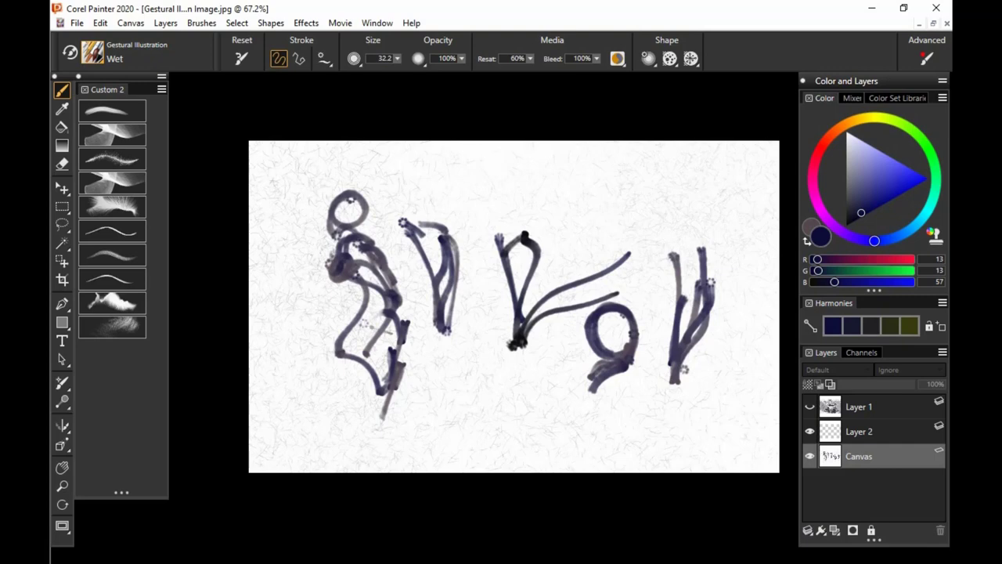